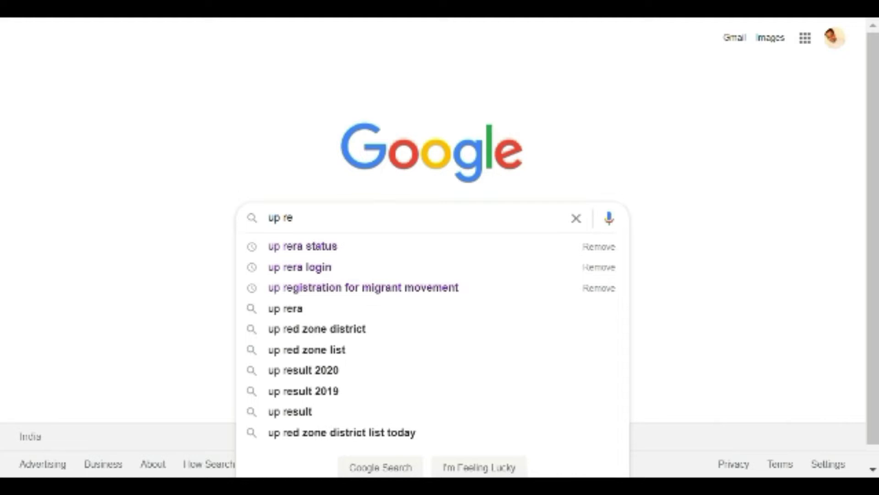
# - Search the web for "up rera" and open the official Uttar Pradesh Real Estate Regulatory Authority website
pyautogui.write('ra')
pyautogui.press('Return')
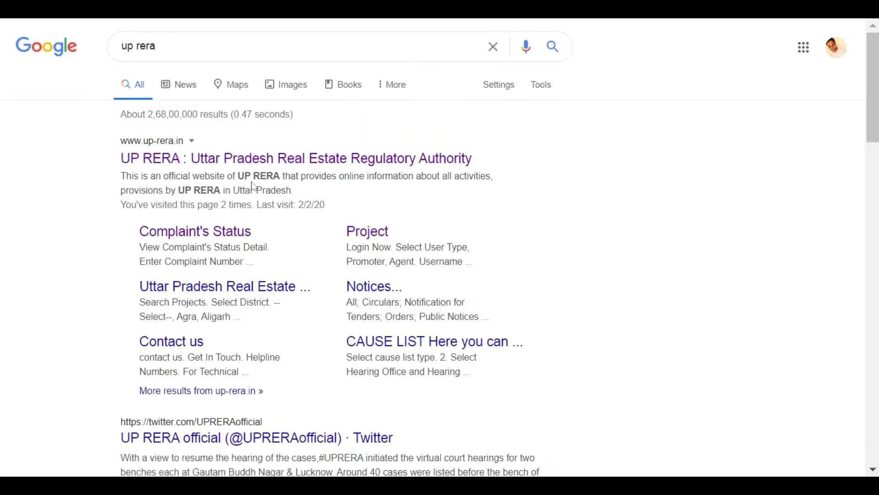
pyautogui.click(229, 163)
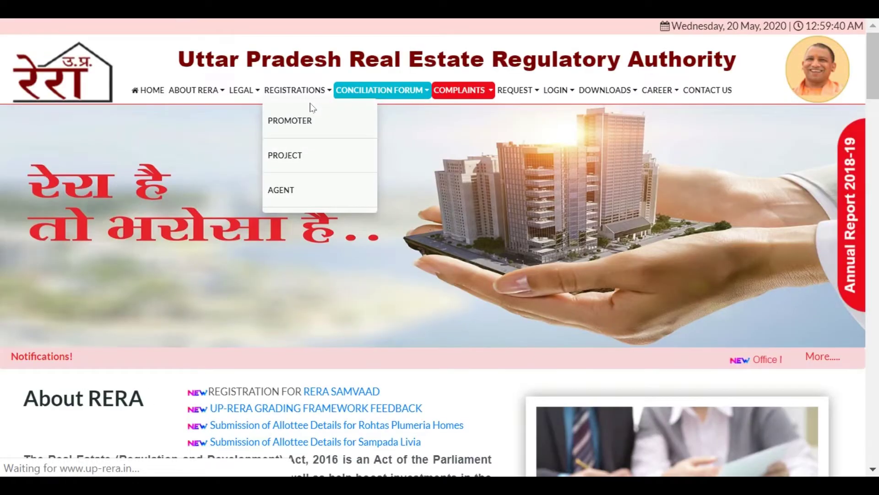
# - Open the E-Court sign-up page, bring up the registration form without its instructions, and start the complainant name field
pyautogui.moveTo(379, 93)
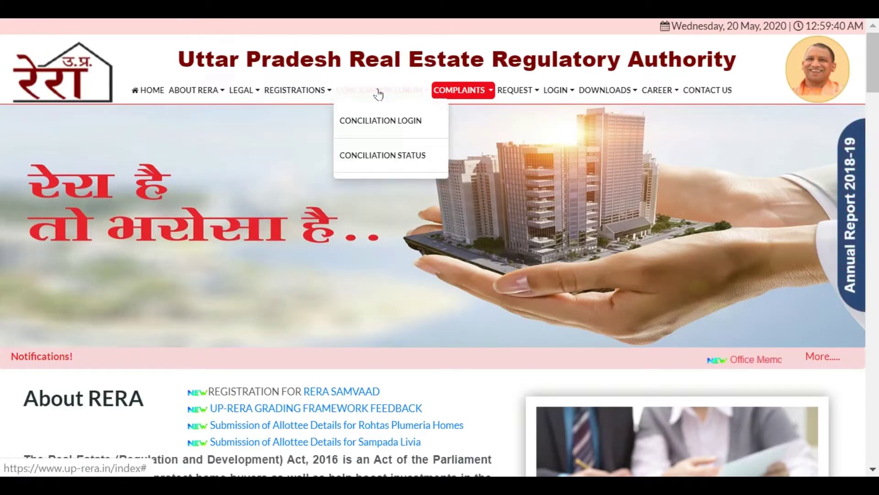
pyautogui.moveTo(559, 93)
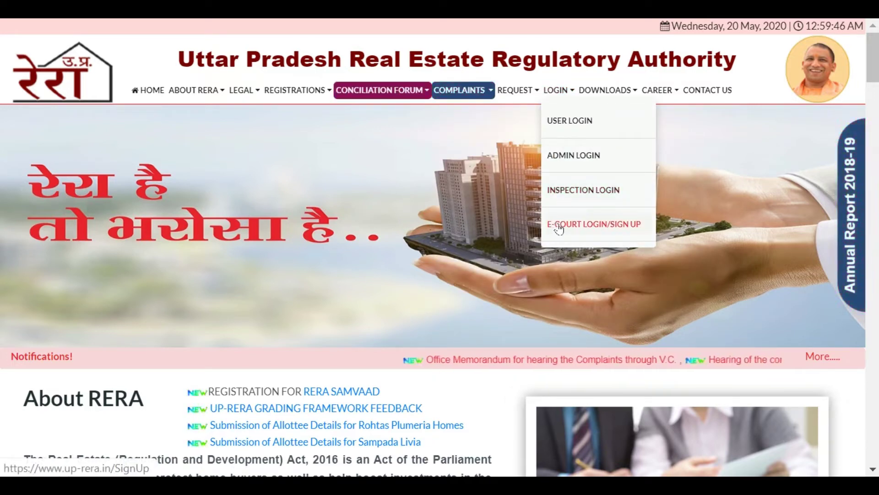
pyautogui.click(596, 229)
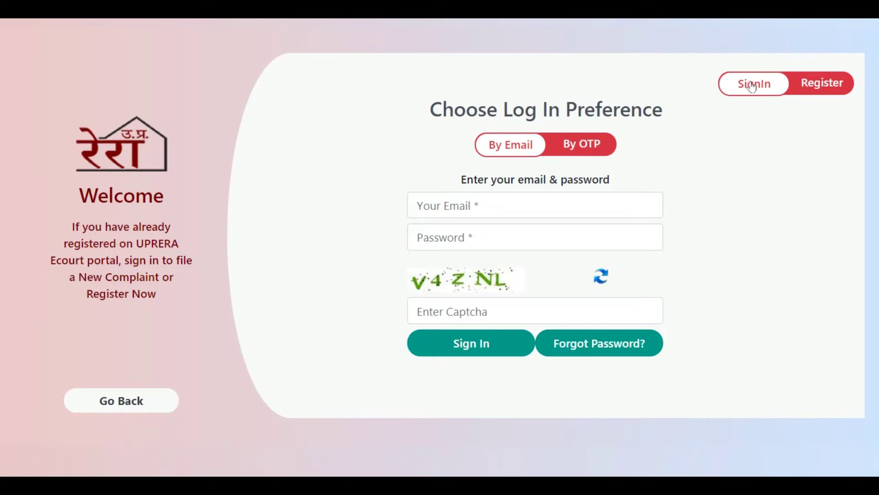
pyautogui.click(820, 83)
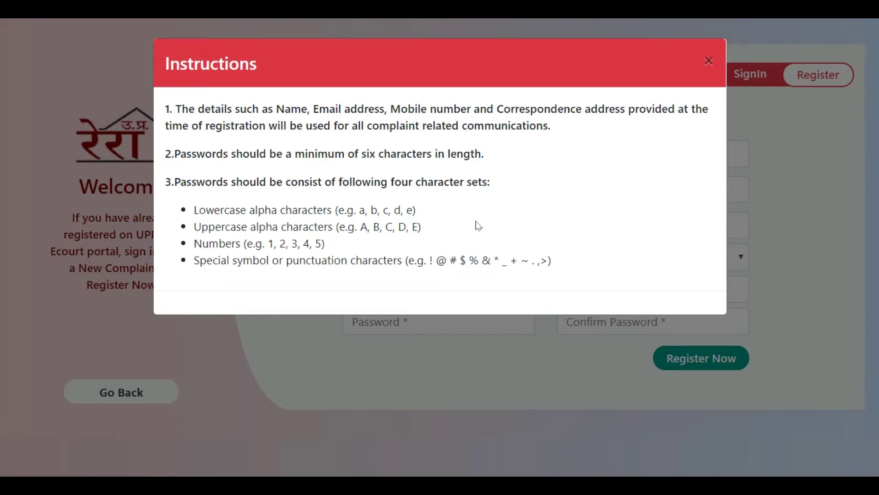
pyautogui.click(708, 58)
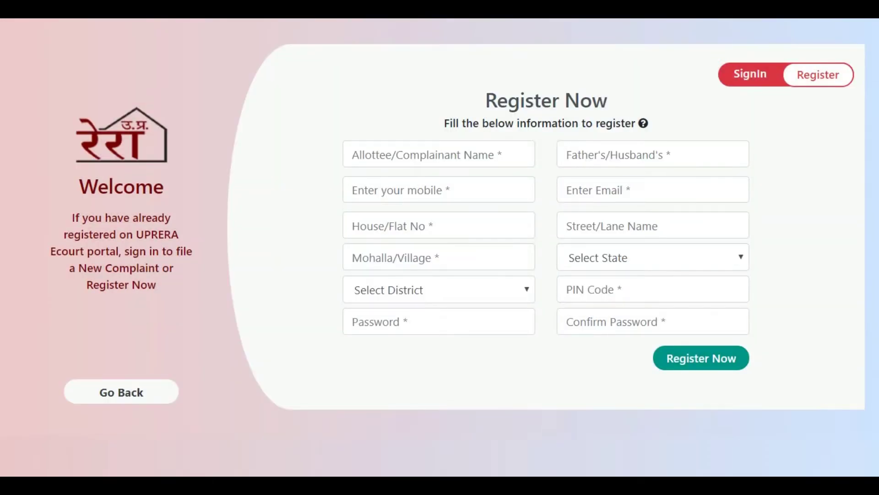
pyautogui.click(449, 160)
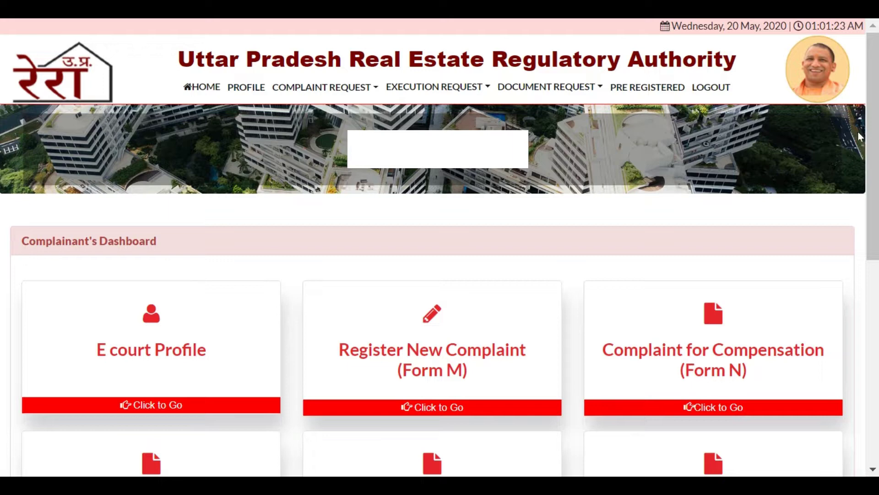
# - Start registering a new complaint (Form M) from the Complainant's Dashboard
pyautogui.scroll(-1, 878, 106)
pyautogui.scroll(-1, 877, 106)
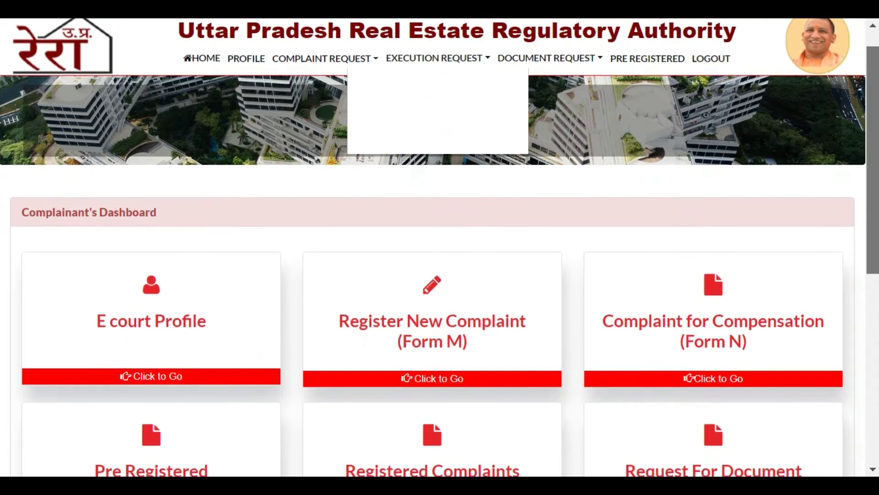
pyautogui.scroll(-2, 439, 275)
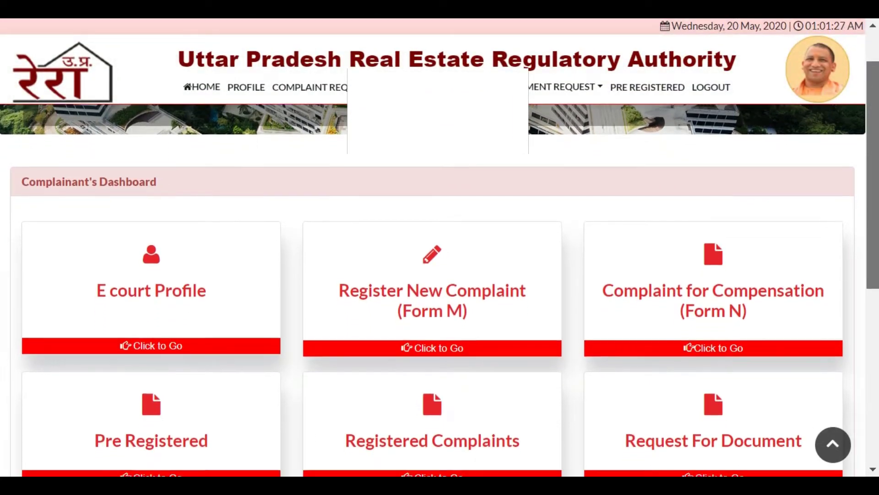
pyautogui.scroll(-3, 440, 275)
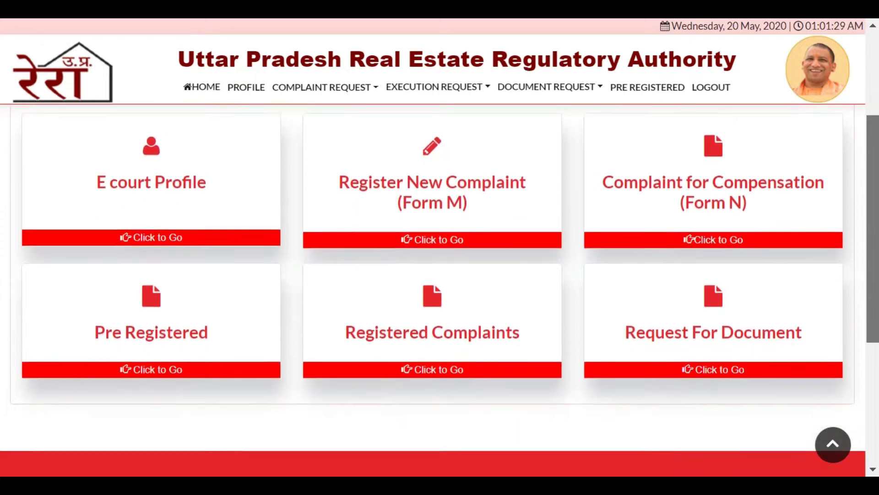
pyautogui.scroll(3, 440, 275)
pyautogui.scroll(-1, 440, 275)
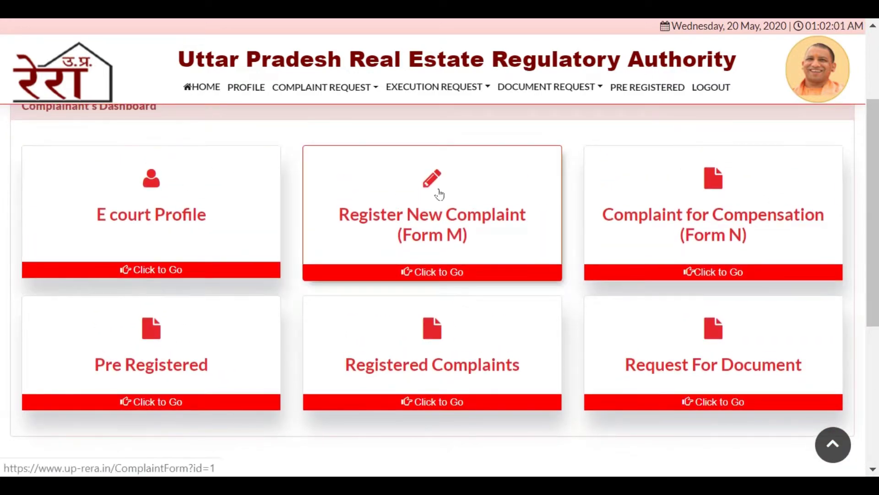
pyautogui.click(439, 193)
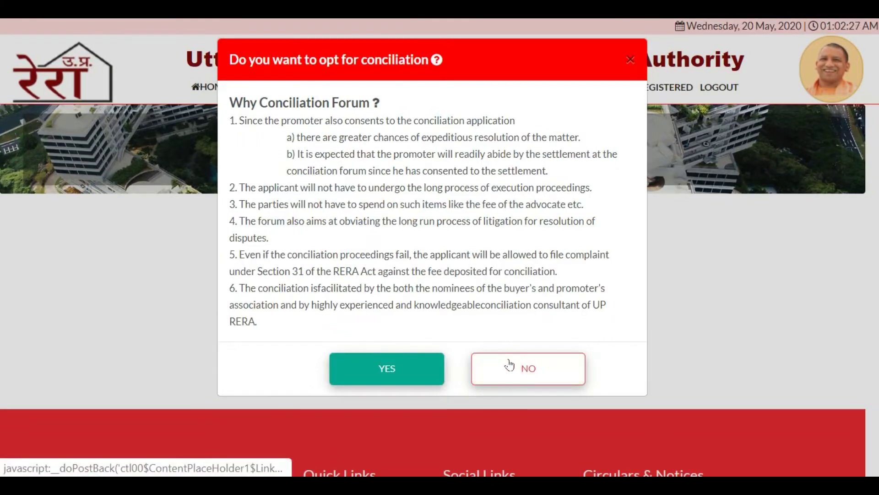
# - Decline conciliation and answer No to both the earlier RERA order and the pending court case questions
pyautogui.click(510, 375)
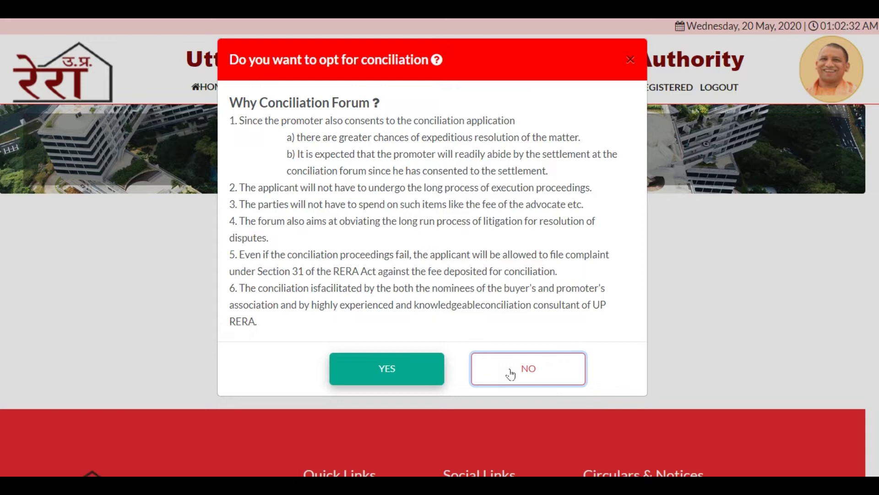
pyautogui.click(511, 374)
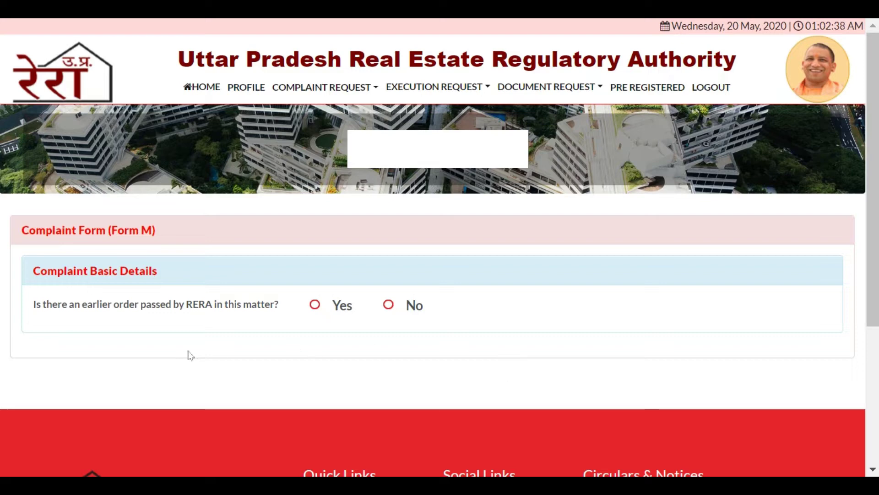
pyautogui.click(385, 312)
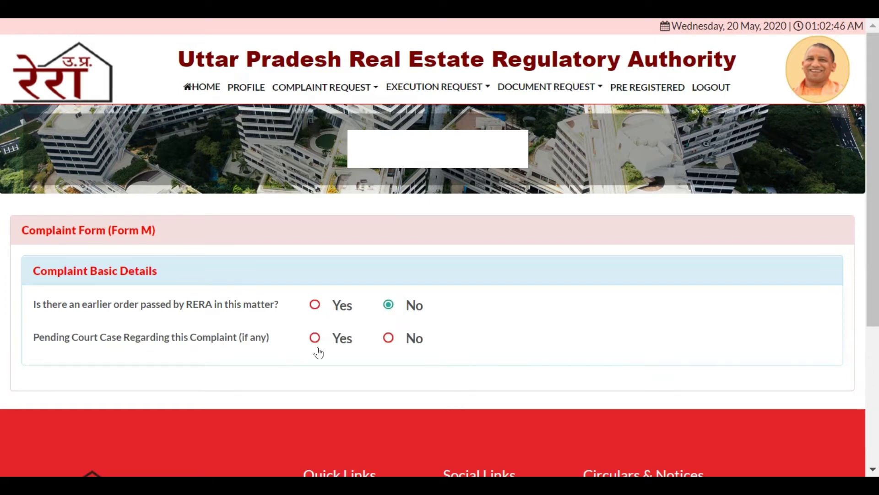
pyautogui.click(384, 340)
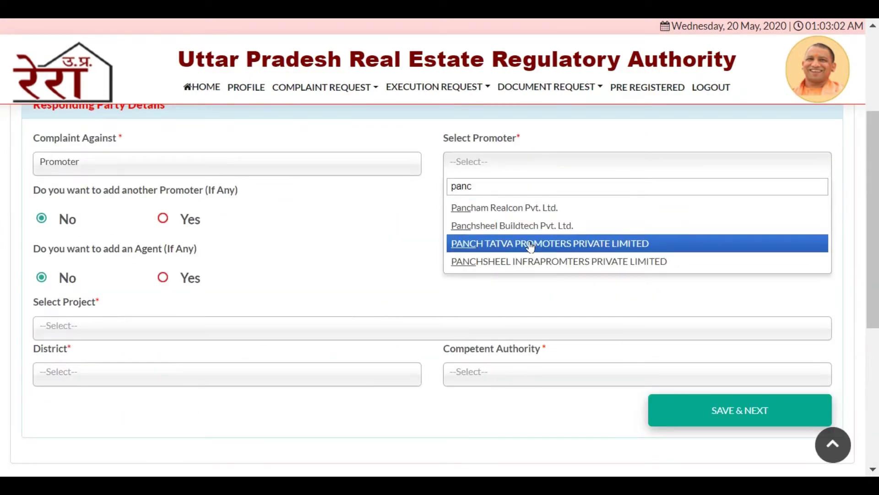
# - Save the responding party details with promoter Panchsheel Buildtech Pvt. Ltd. and project PANCHSHEEL GREENS - II (TOWER-C1 TO C4,188 VILLAS)
pyautogui.click(534, 225)
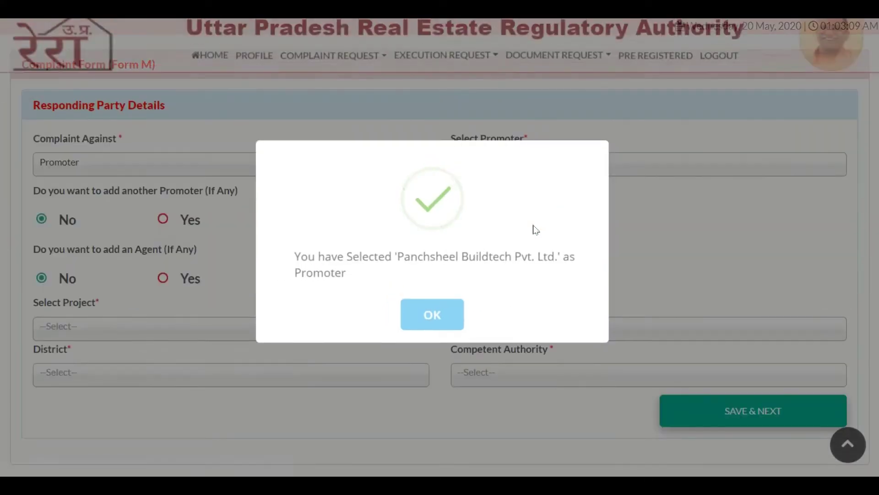
pyautogui.click(430, 316)
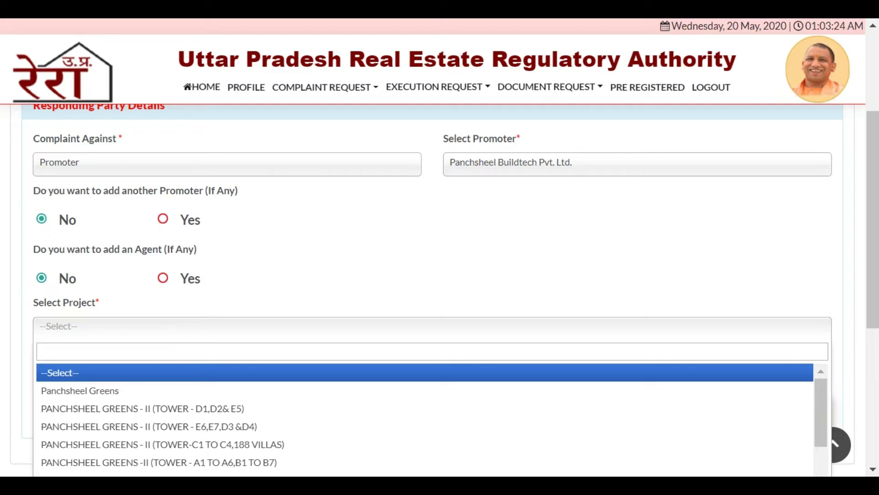
pyautogui.scroll(-5, 440, 293)
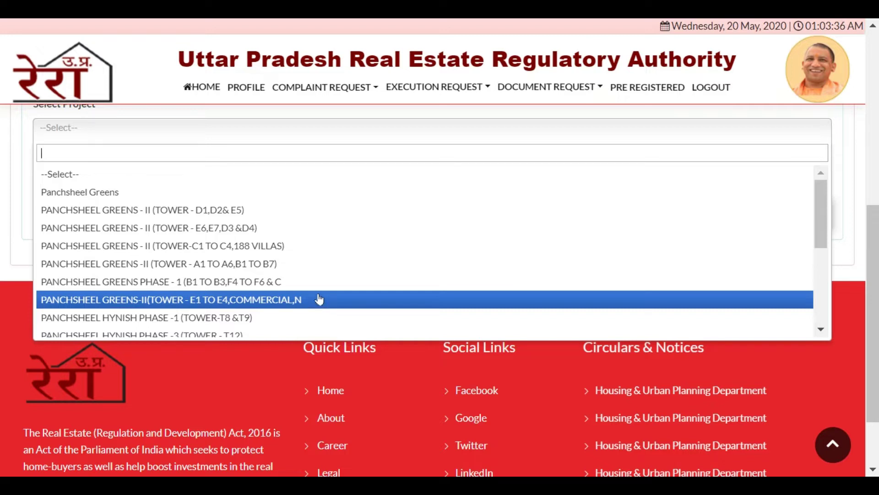
pyautogui.click(300, 253)
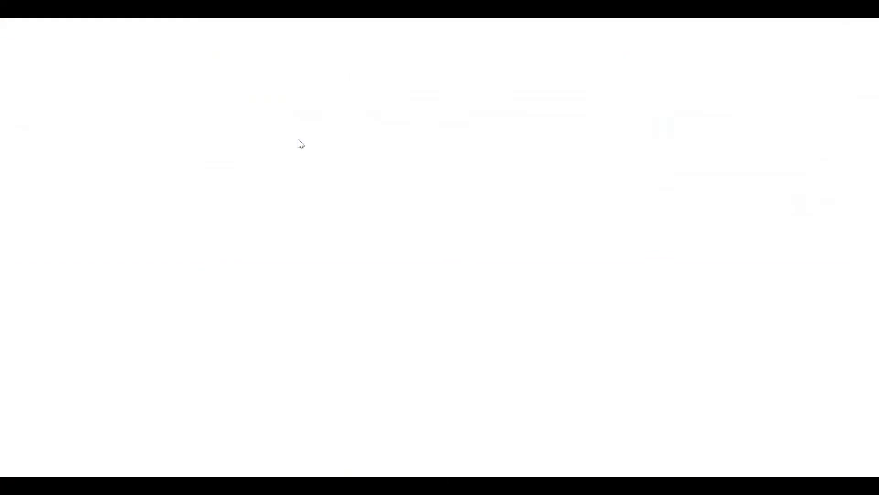
pyautogui.scroll(-8, 309, 172)
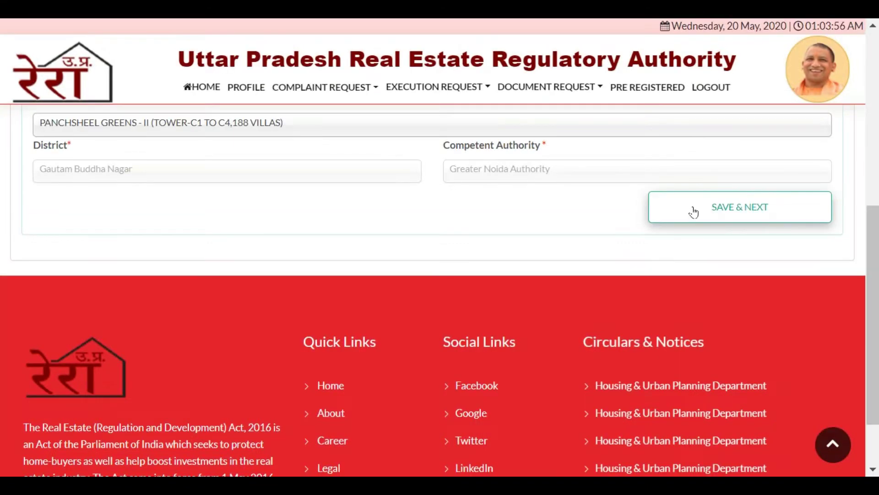
pyautogui.click(693, 210)
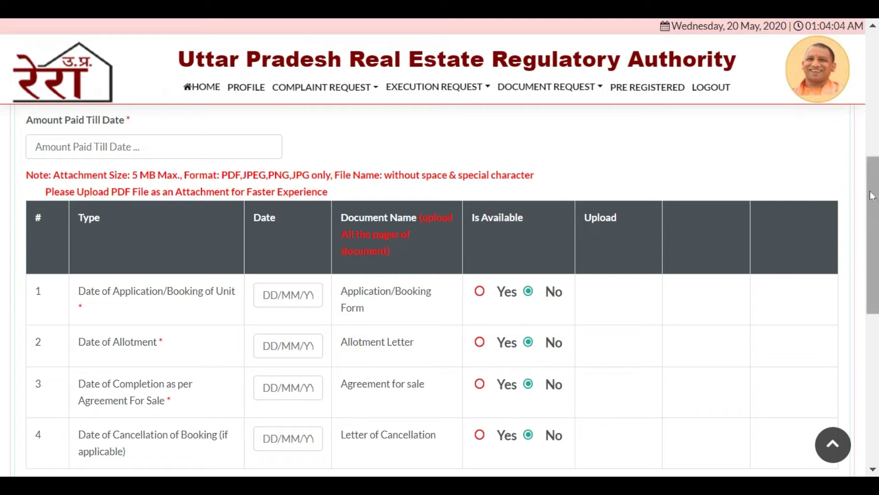
pyautogui.scroll(-2, 871, 196)
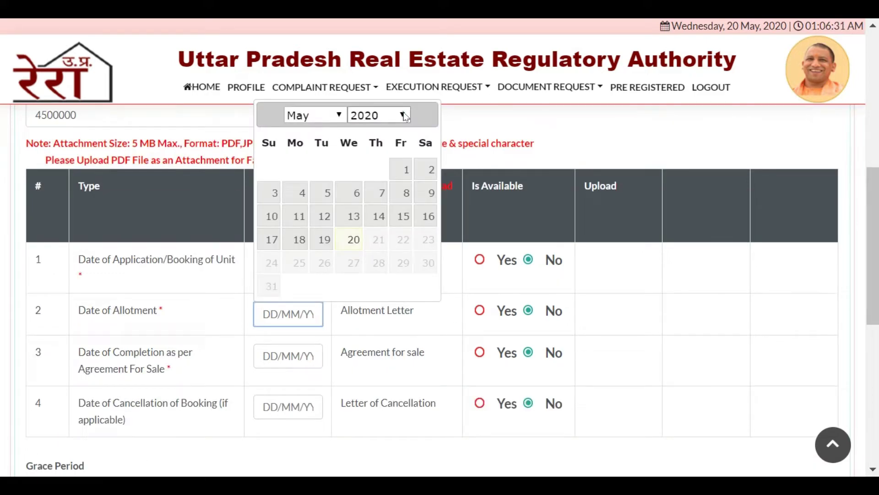
pyautogui.click(406, 117)
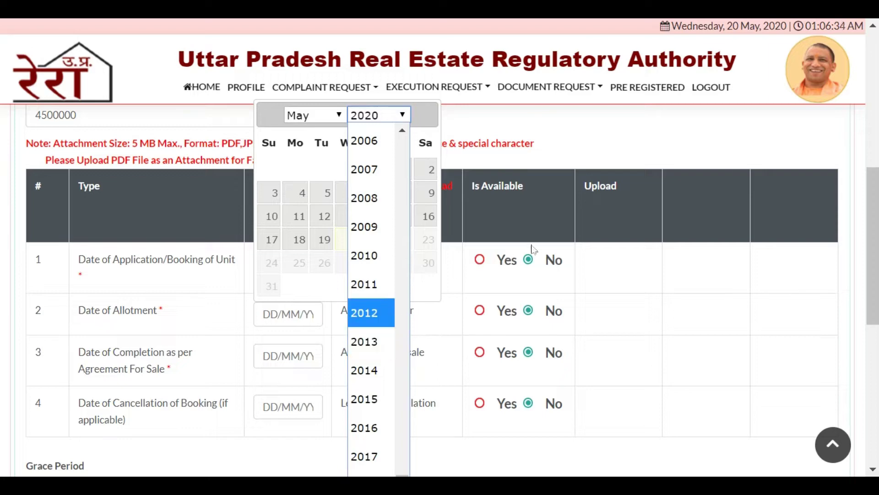
pyautogui.click(552, 456)
pyautogui.click(552, 456)
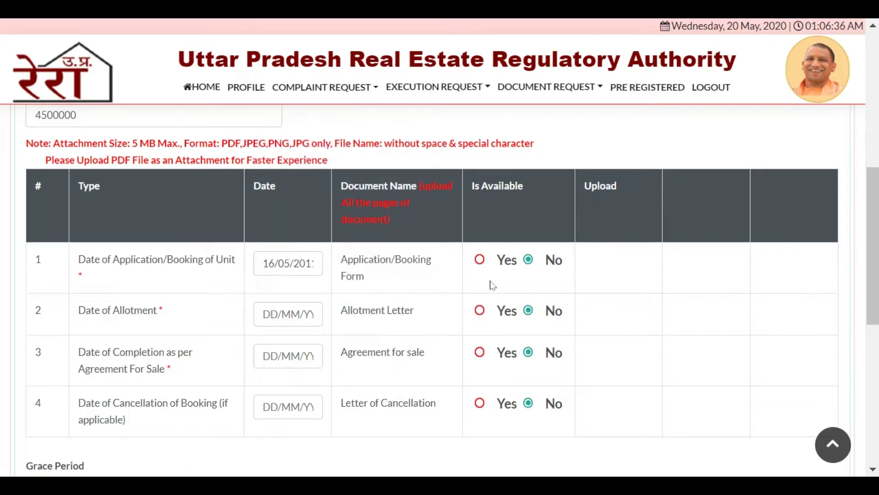
# - Mark the Application/Booking Form as available and upload the rera PDF for it
pyautogui.click(479, 259)
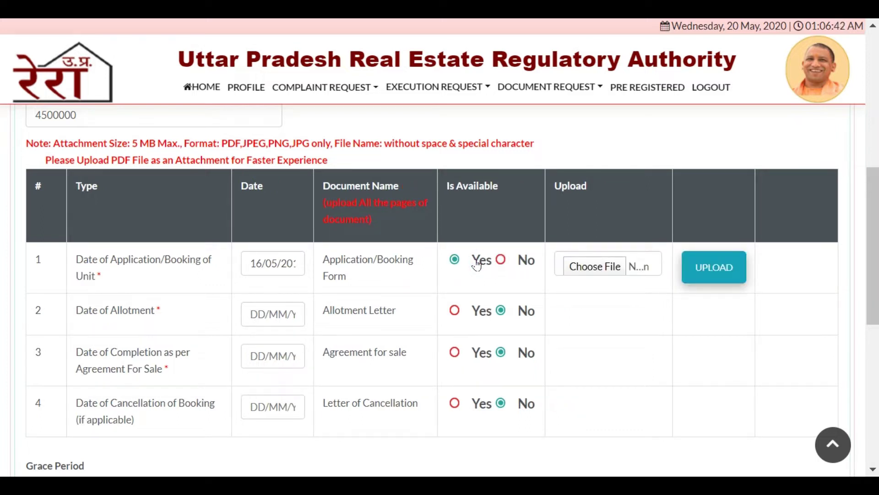
pyautogui.click(578, 265)
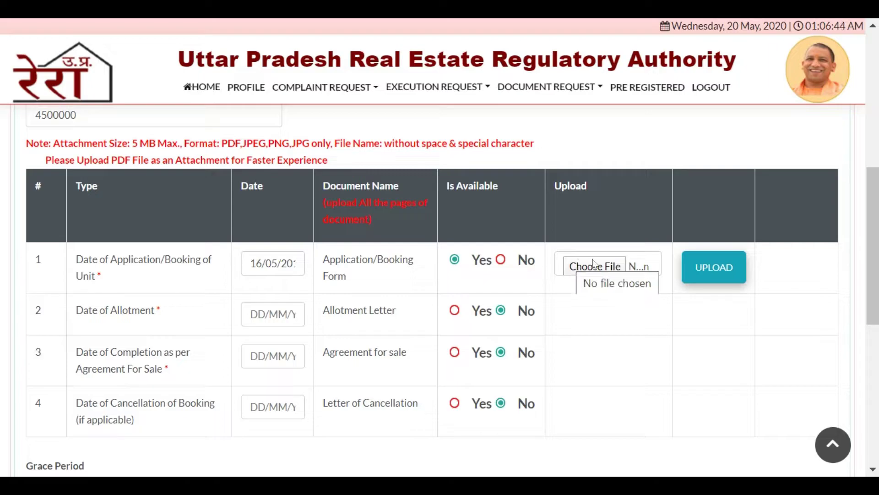
pyautogui.click(338, 99)
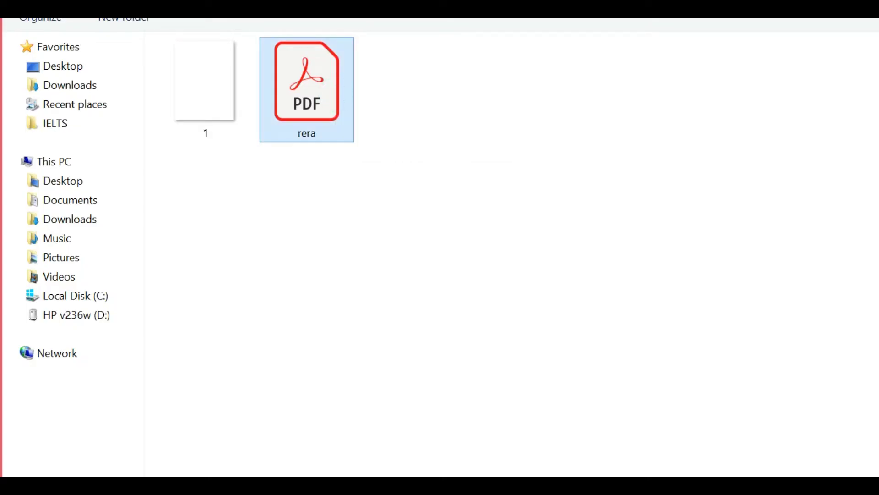
pyautogui.press('Return')
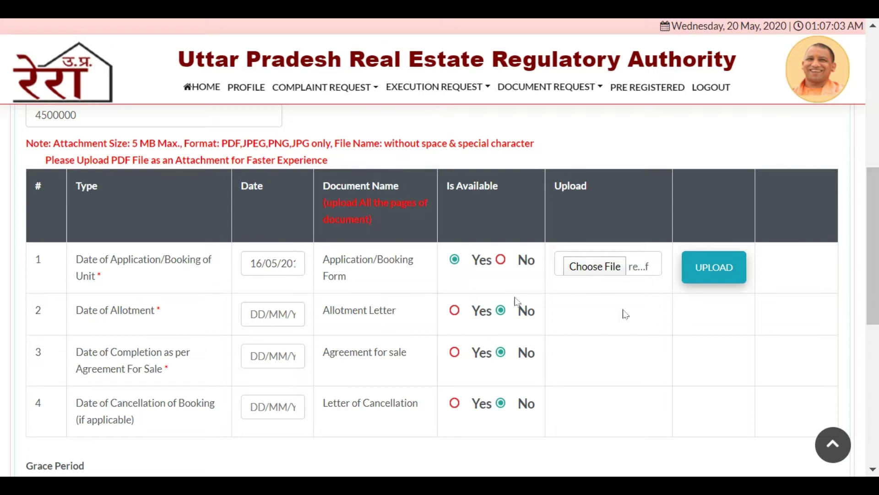
pyautogui.click(724, 269)
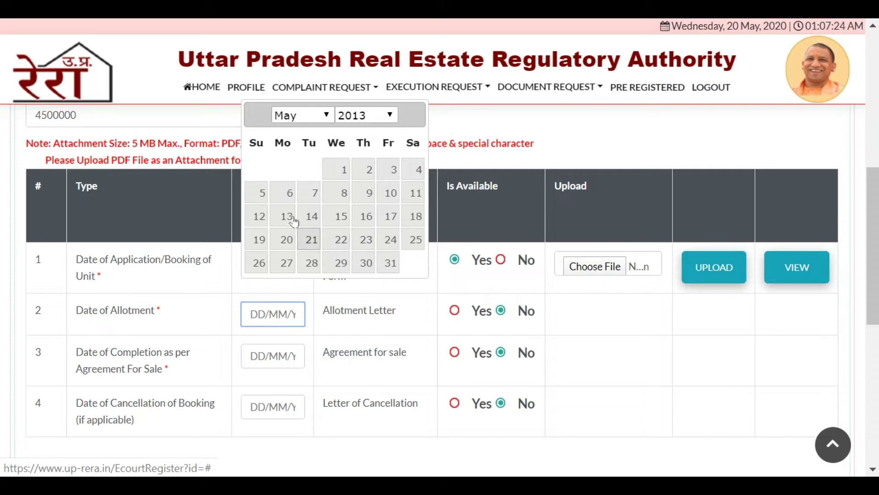
# - Set the Date of Allotment to 16/05/2013, mark the Allotment Letter as available and attach the rera PDF to it
pyautogui.click(365, 216)
pyautogui.click(456, 312)
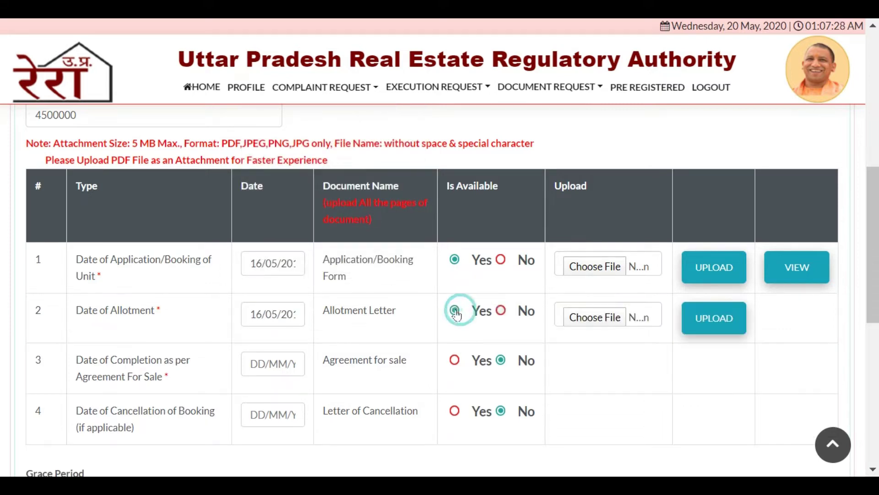
pyautogui.click(603, 318)
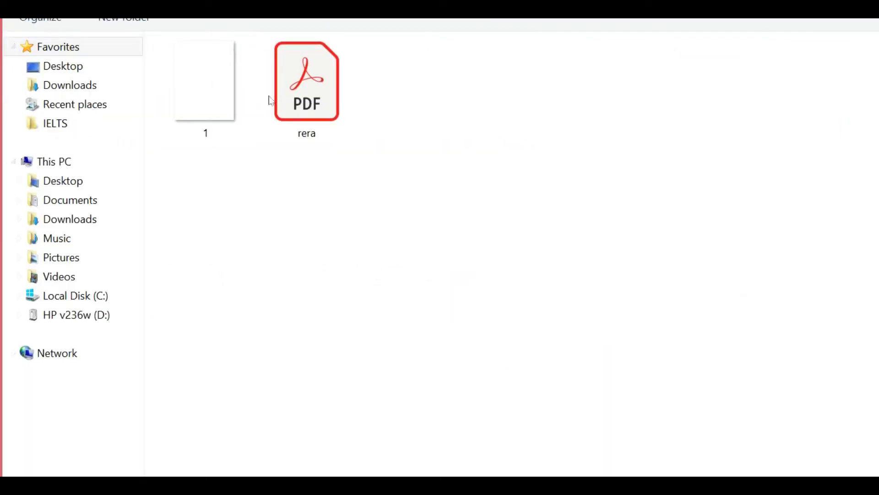
pyautogui.click(286, 100)
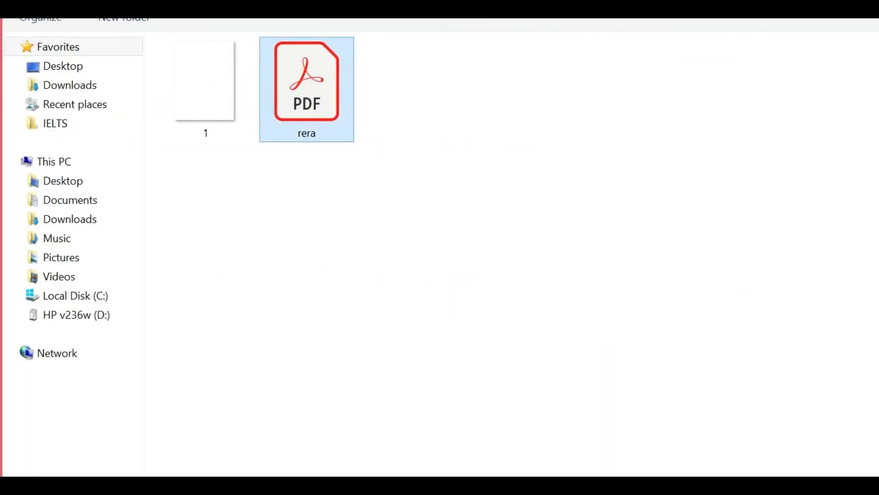
pyautogui.press('Return')
# - Set the Date of Completion to 31/05/2016, mark the Agreement for sale as available and attach the rera PDF to it
pyautogui.click(273, 363)
pyautogui.click(367, 164)
pyautogui.click(349, 425)
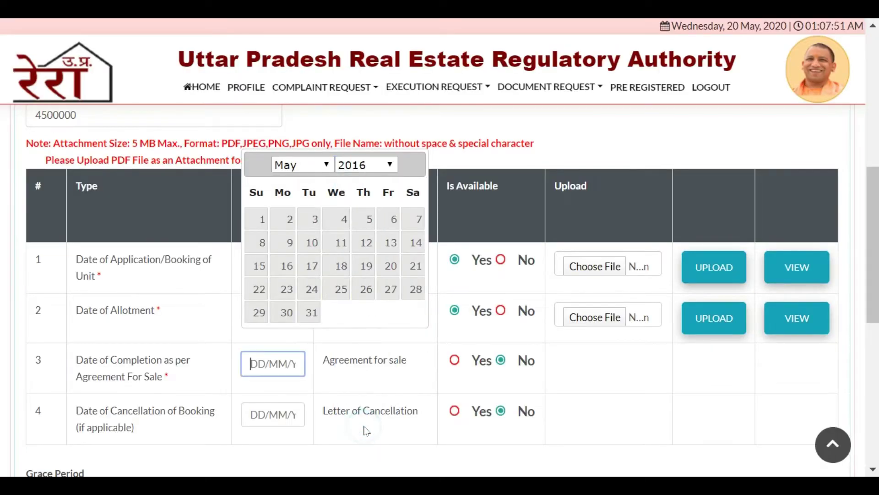
pyautogui.click(309, 313)
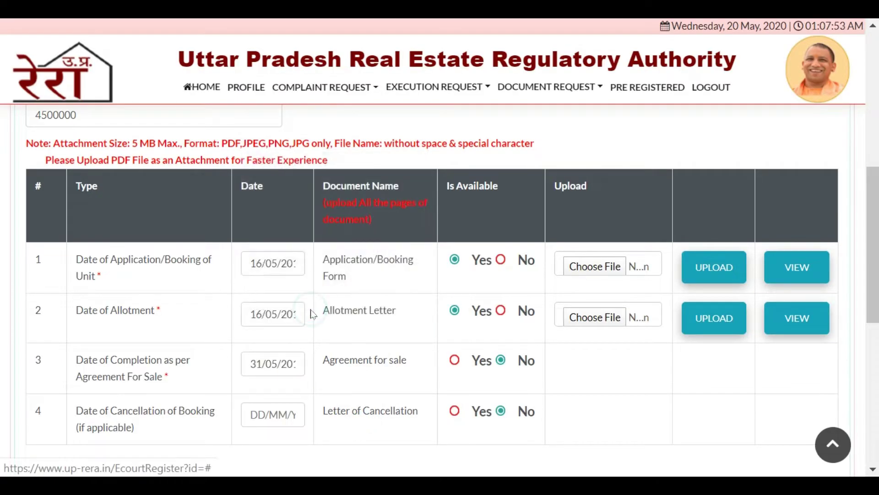
pyautogui.click(454, 360)
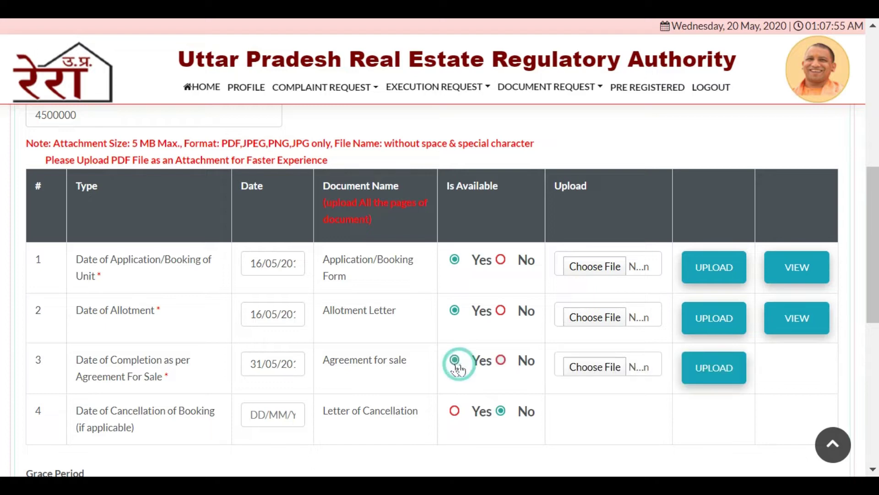
pyautogui.click(588, 367)
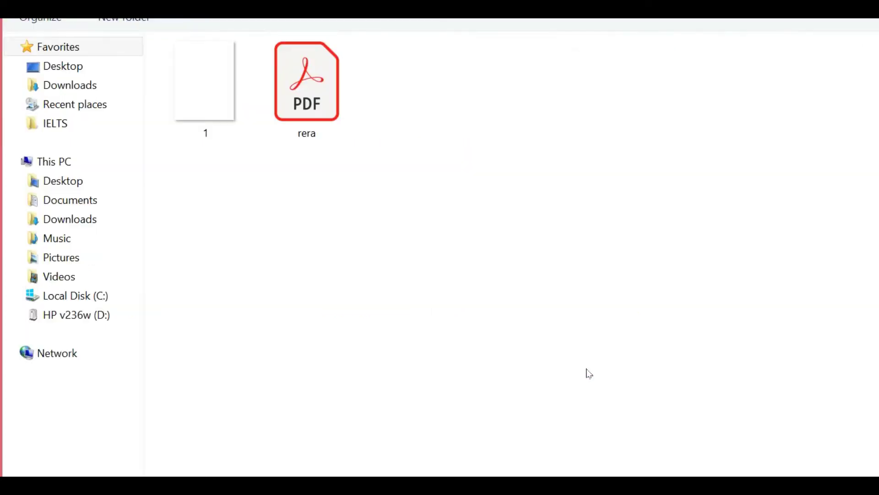
pyautogui.click(302, 113)
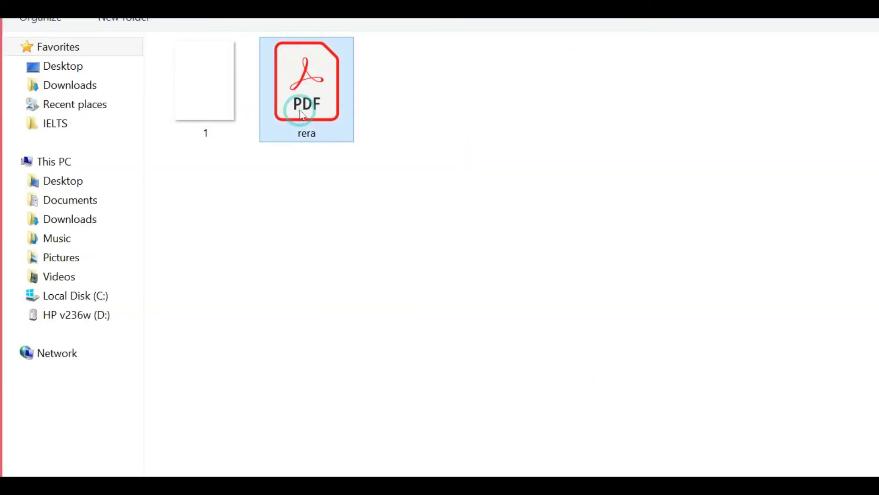
pyautogui.doubleClick(301, 111)
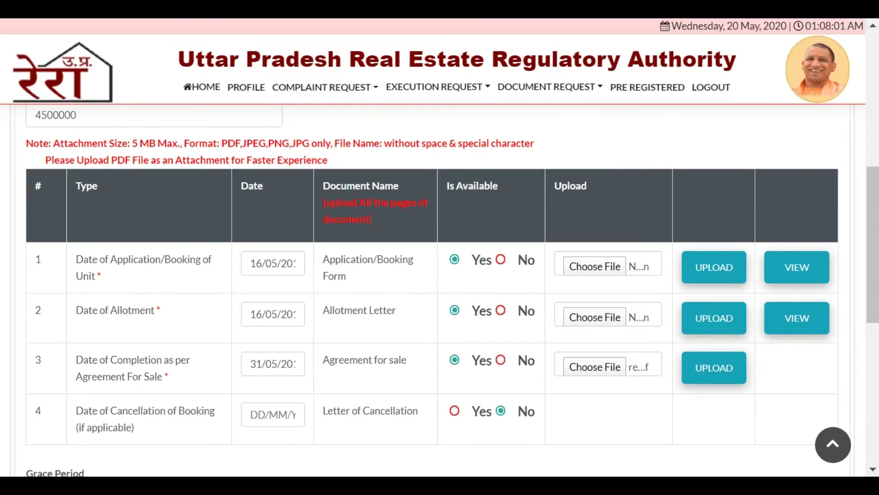
# - Set the Date of Cancellation of Booking to 24/01/2020 and upload the rera PDF as the available Letter of Cancellation
pyautogui.click(874, 249)
pyautogui.moveTo(875, 273); pyautogui.dragTo(875, 300)
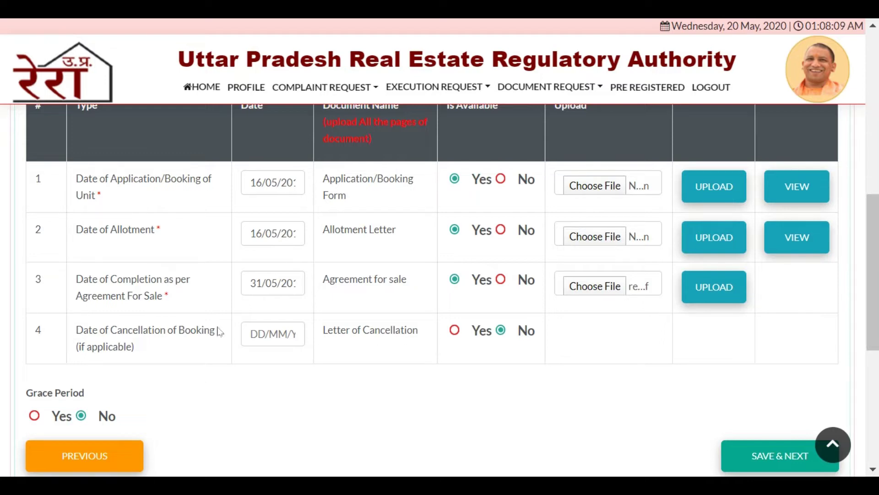
pyautogui.click(270, 331)
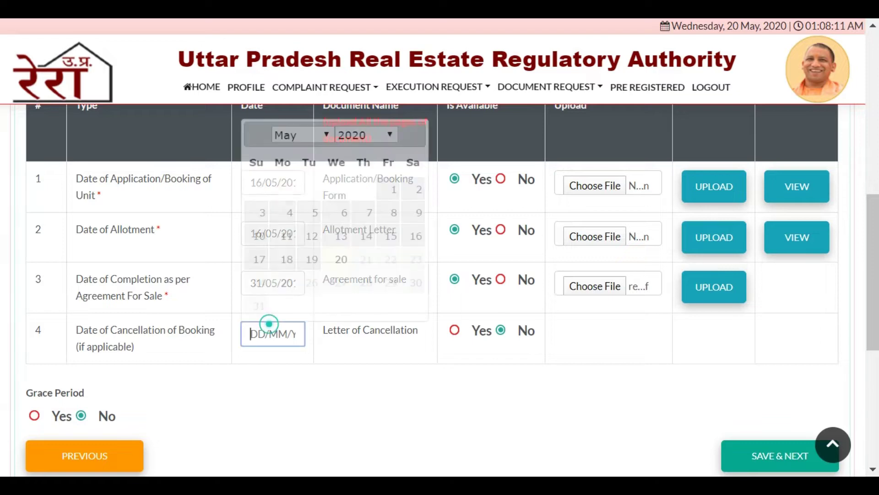
pyautogui.click(329, 137)
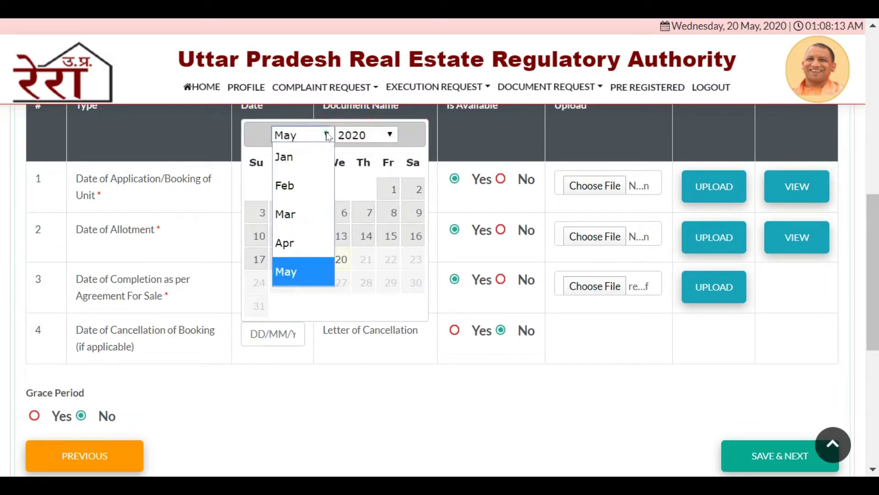
pyautogui.click(305, 153)
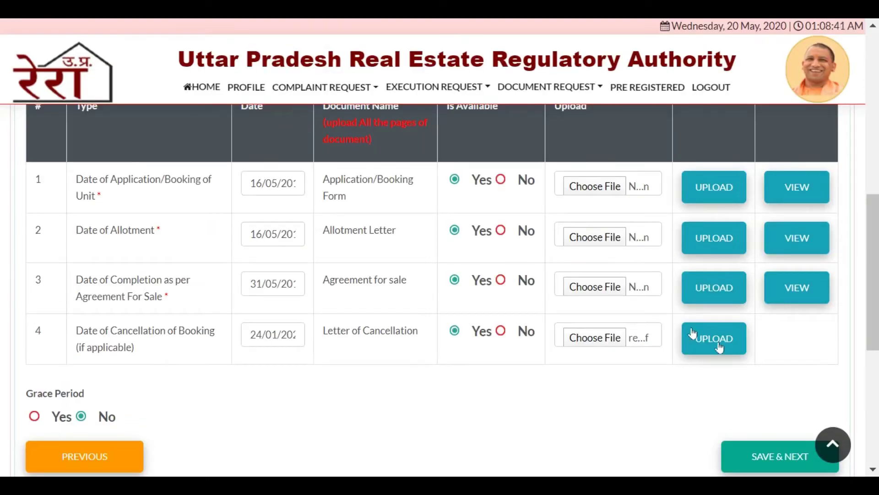
pyautogui.click(693, 334)
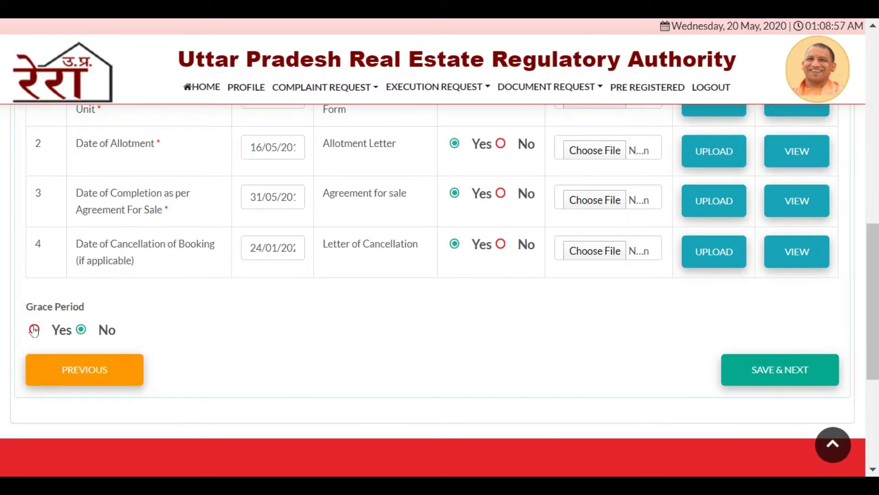
# - Declare a grace period with a duration of 6 Months and save the unit details
pyautogui.click(35, 330)
pyautogui.click(484, 338)
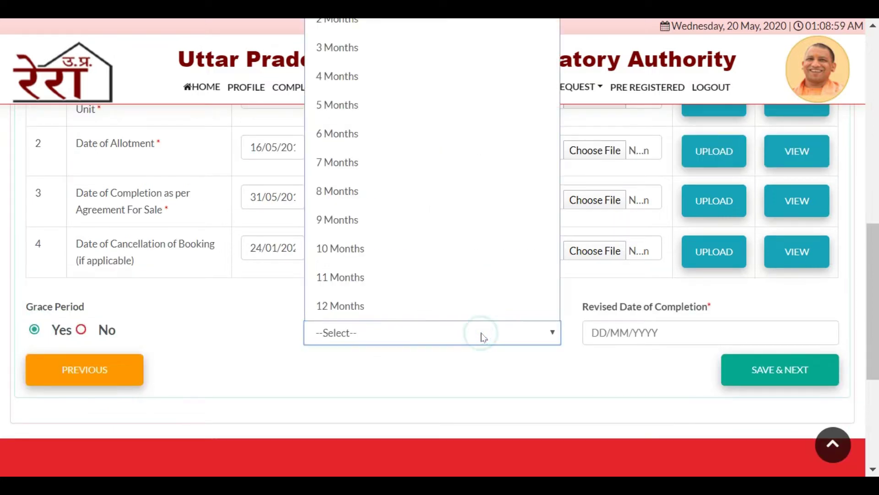
pyautogui.click(447, 141)
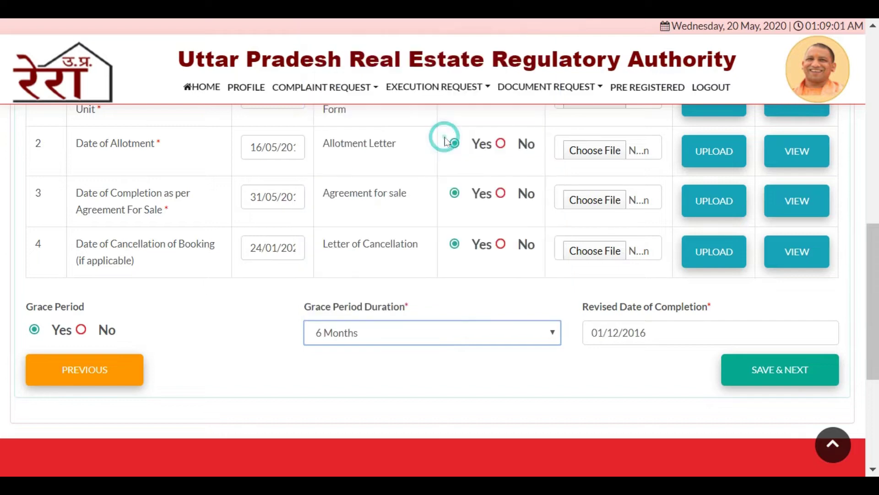
pyautogui.click(768, 382)
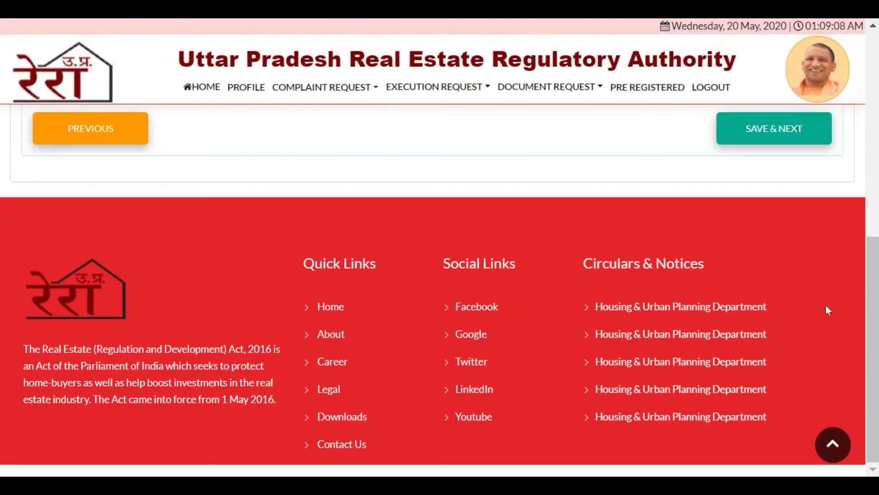
# - Enter the first payment made to the promoter, dated 16/05/2011, with amount 100000 and receipt number 12345
pyautogui.moveTo(871, 373); pyautogui.dragTo(871, 225)
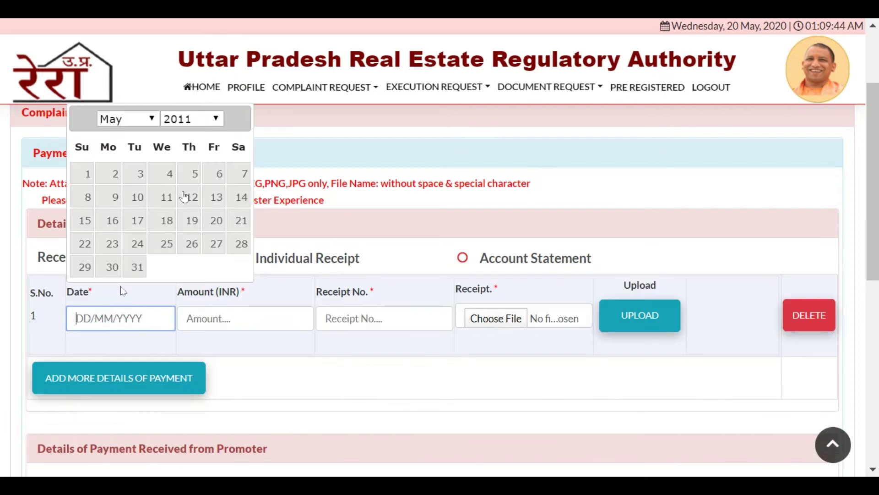
pyautogui.click(113, 225)
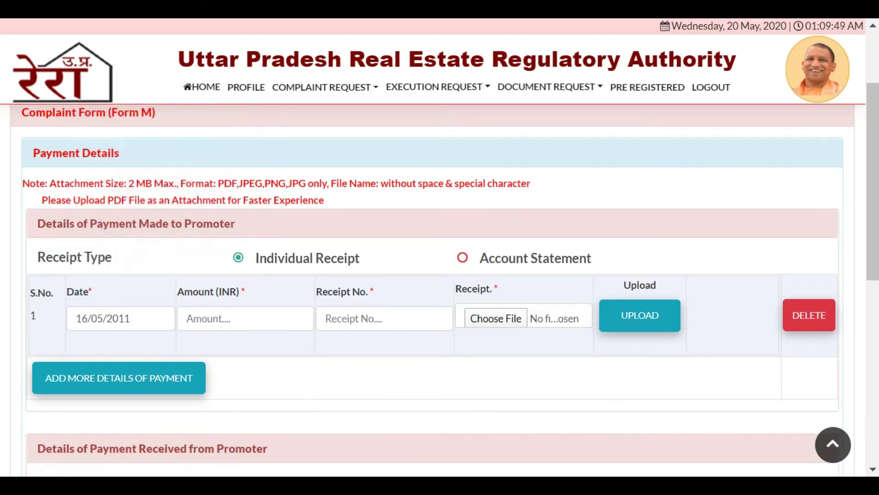
pyautogui.click(265, 317)
pyautogui.write('10')
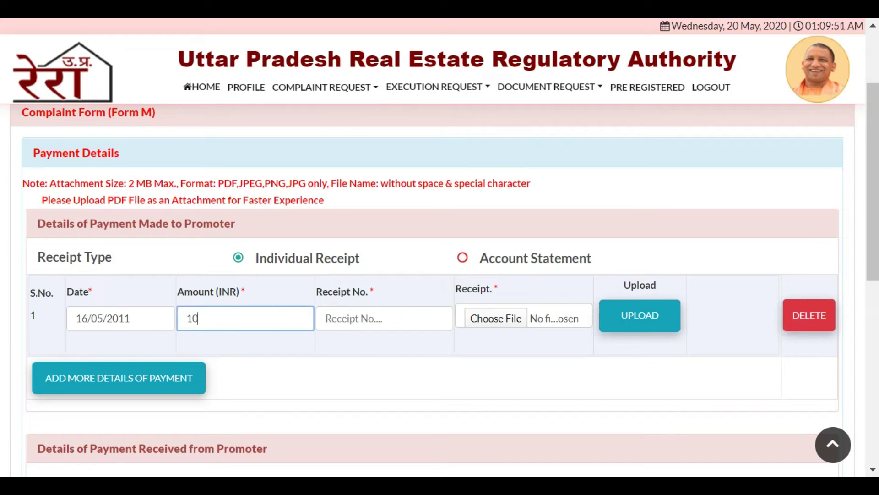
pyautogui.write('0000')
pyautogui.click(385, 318)
pyautogui.write('12345')
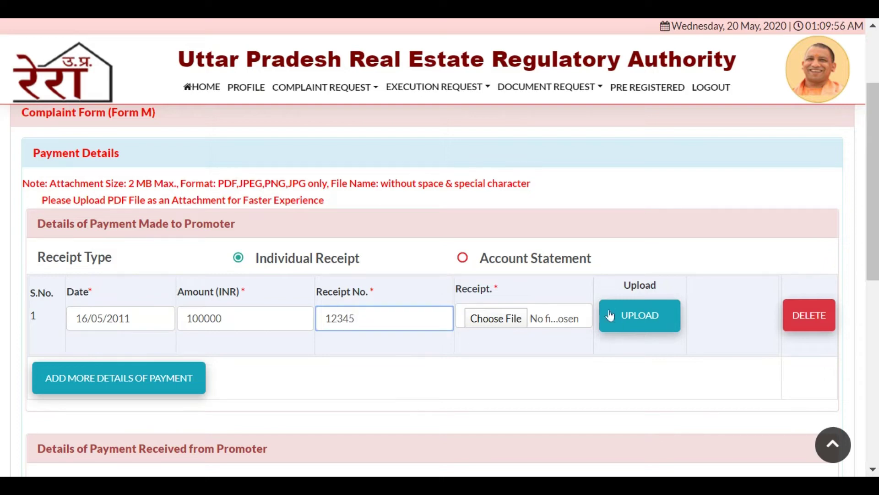
# - Attach 1.jpg as the receipt of the first payment and upload it
pyautogui.click(520, 316)
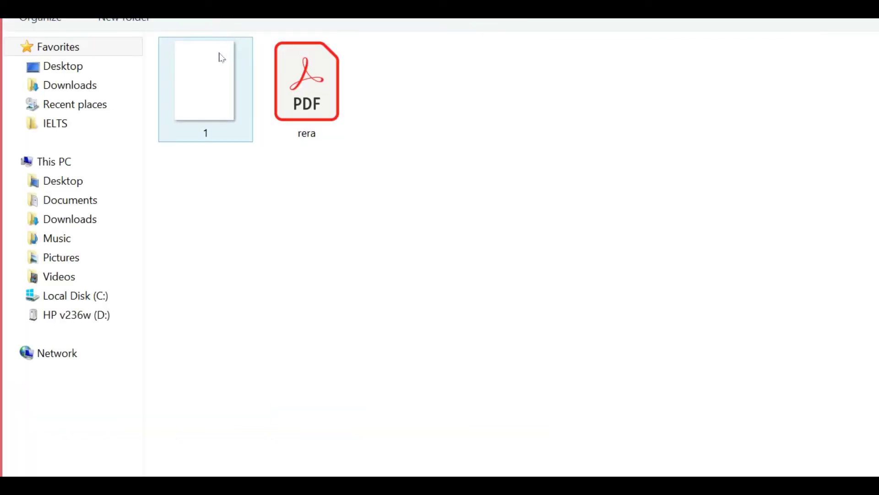
pyautogui.doubleClick(220, 69)
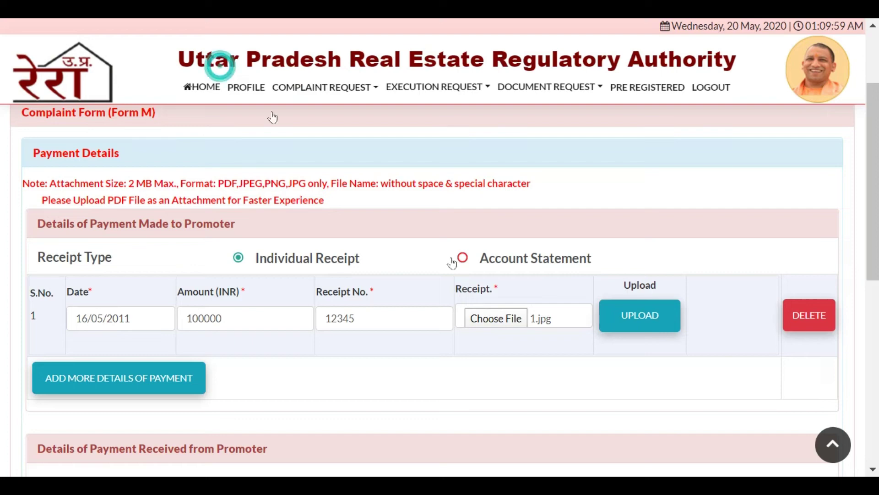
pyautogui.click(640, 314)
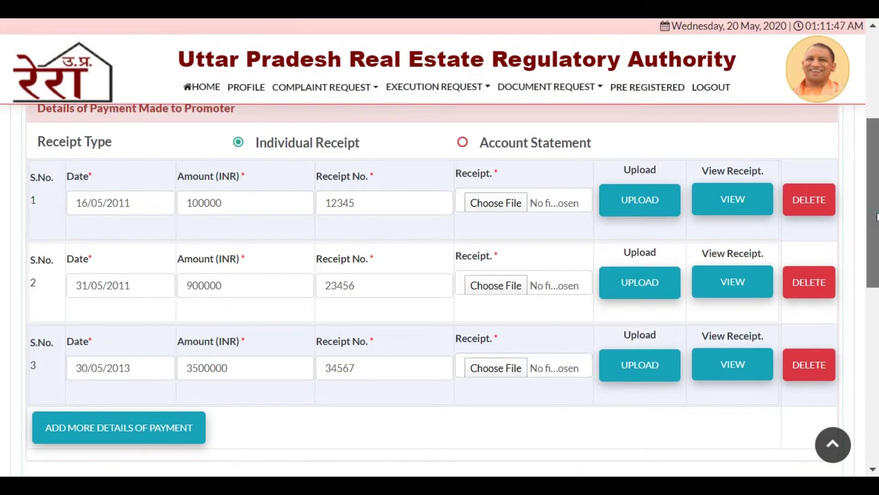
# - Answer No to payment received from the promoter and save the payment details
pyautogui.moveTo(876, 206); pyautogui.dragTo(874, 328)
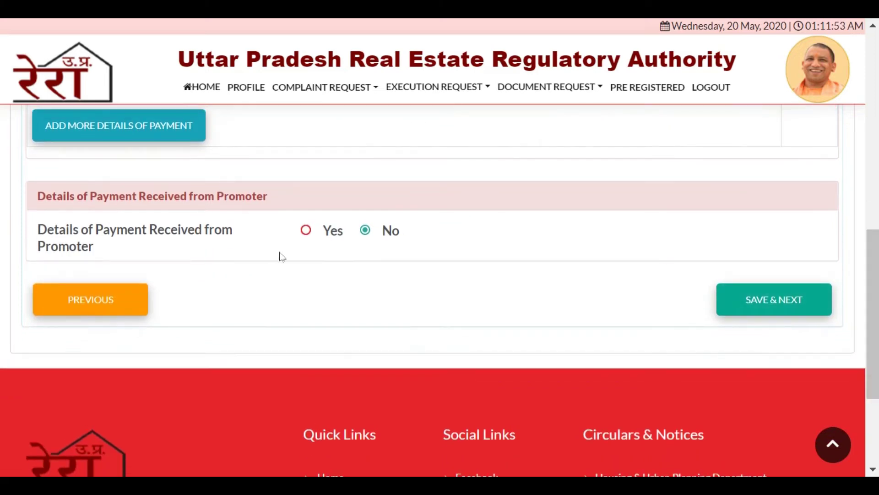
pyautogui.click(305, 230)
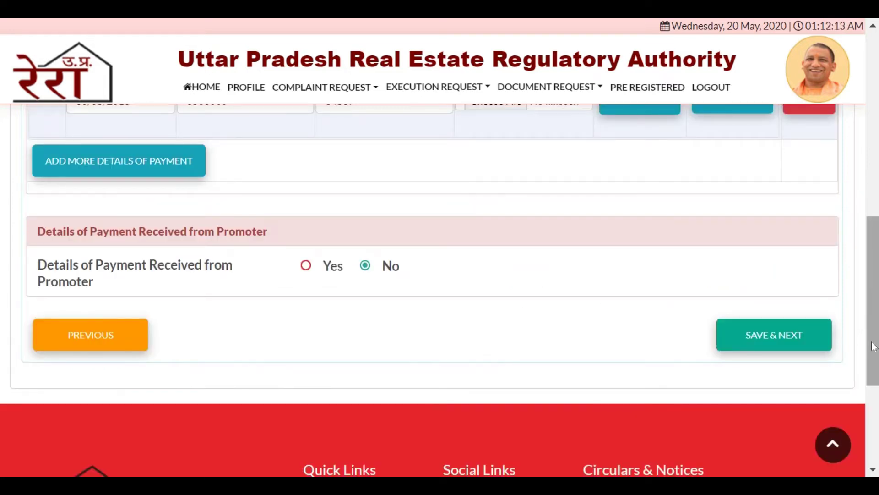
pyautogui.click(803, 342)
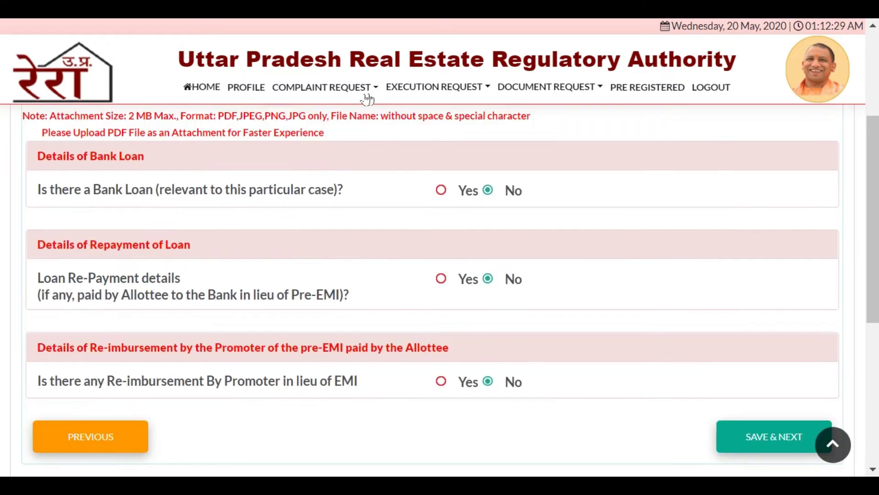
# - Declare a bank loan relevant to this case and set its Loan Sanction Date to 15/05/2013
pyautogui.click(362, 94)
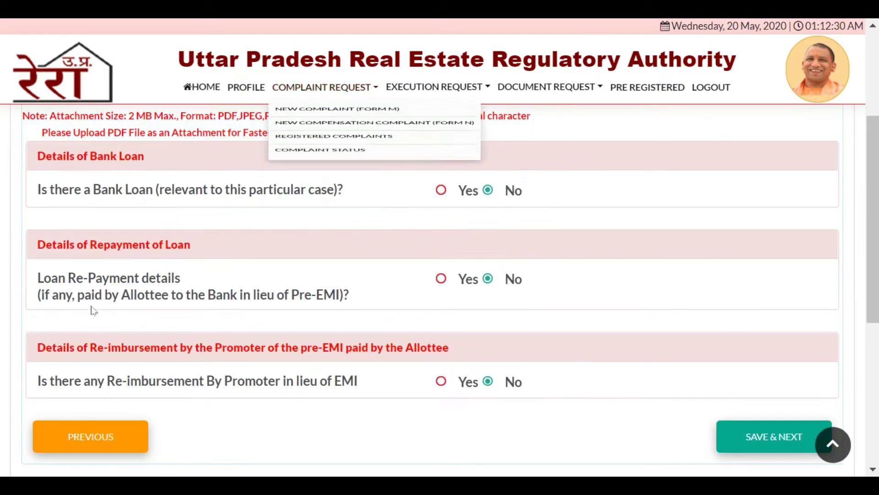
pyautogui.click(439, 191)
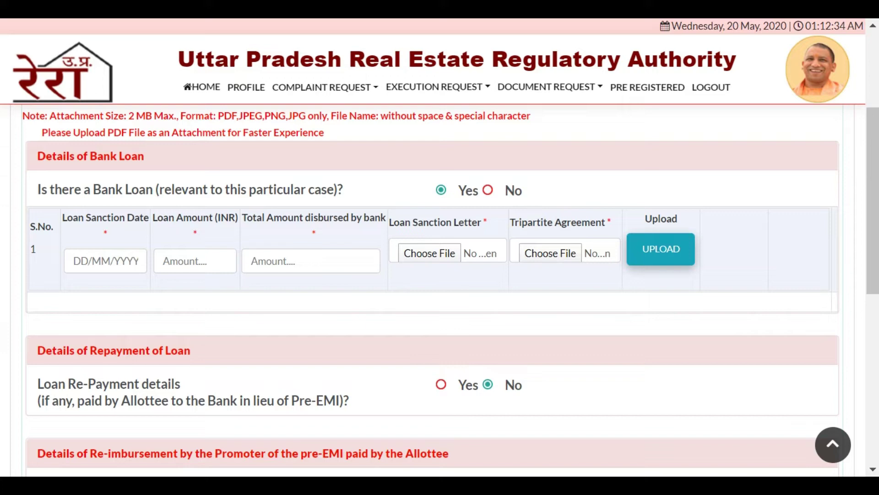
pyautogui.click(85, 259)
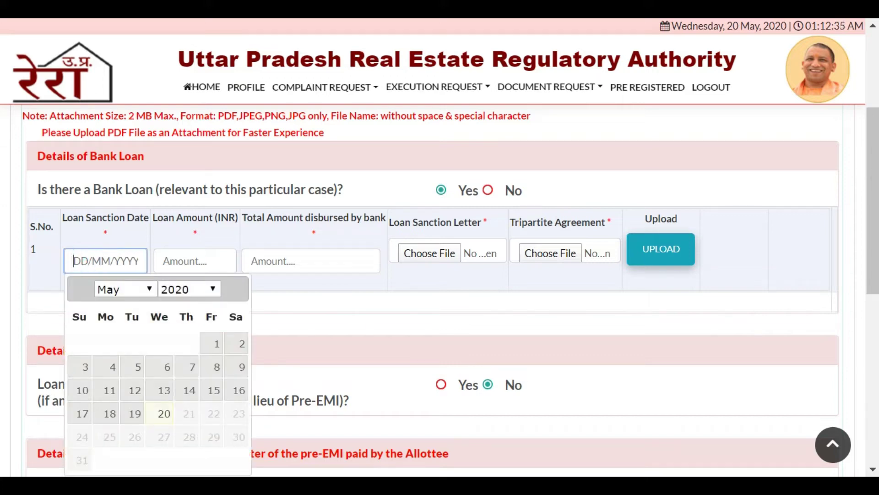
pyautogui.click(210, 288)
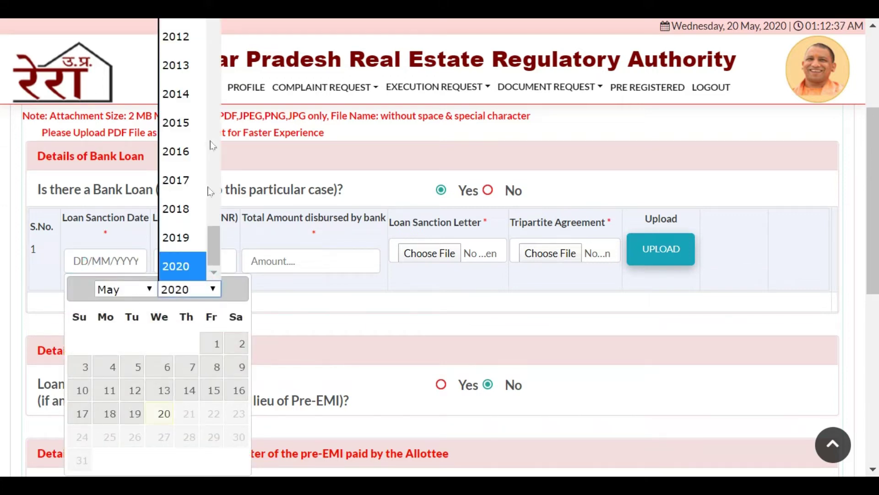
pyautogui.click(194, 75)
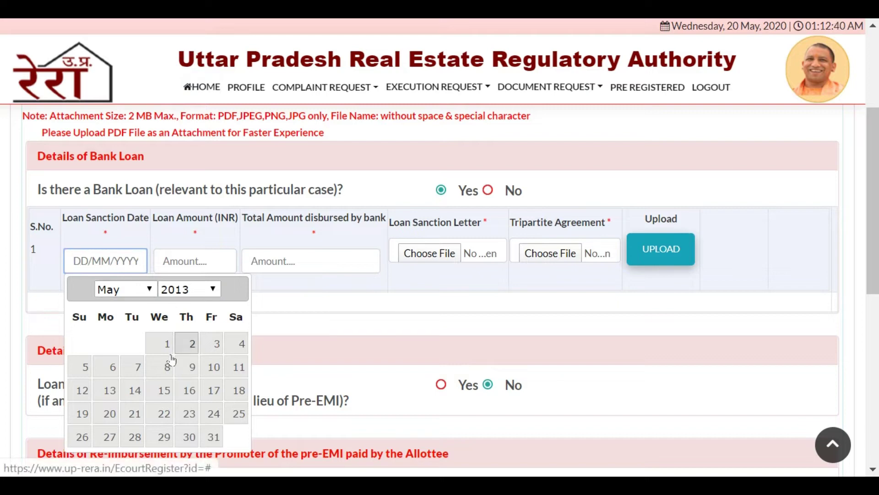
pyautogui.click(163, 395)
pyautogui.click(164, 395)
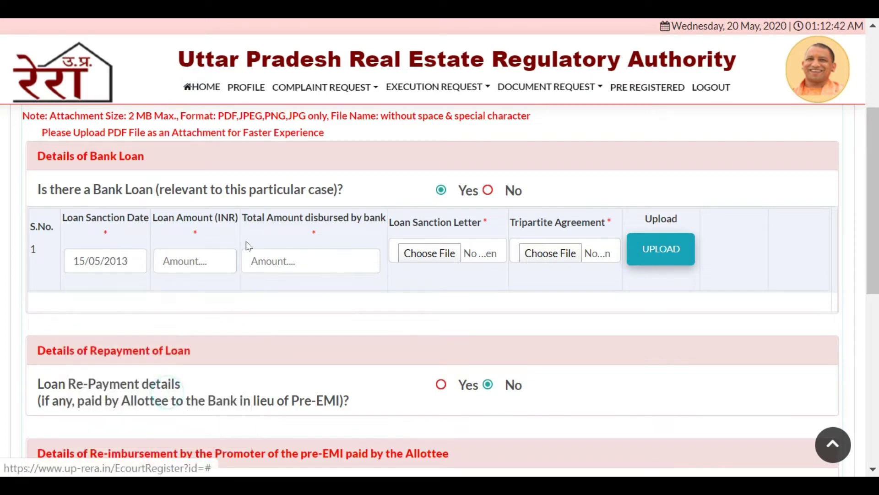
# - Enter a loan amount of 2000000 and a total amount disbursed by the bank of 1800000
pyautogui.click(220, 262)
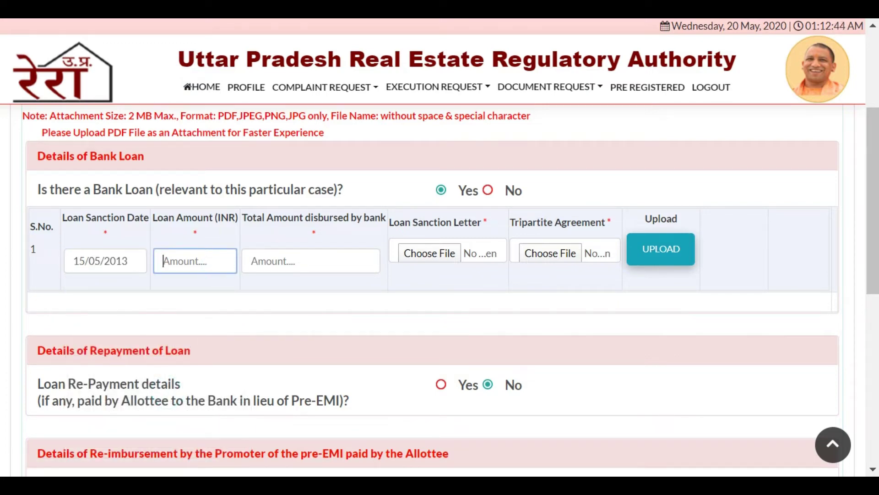
pyautogui.write('2000000')
pyautogui.press('Tab')
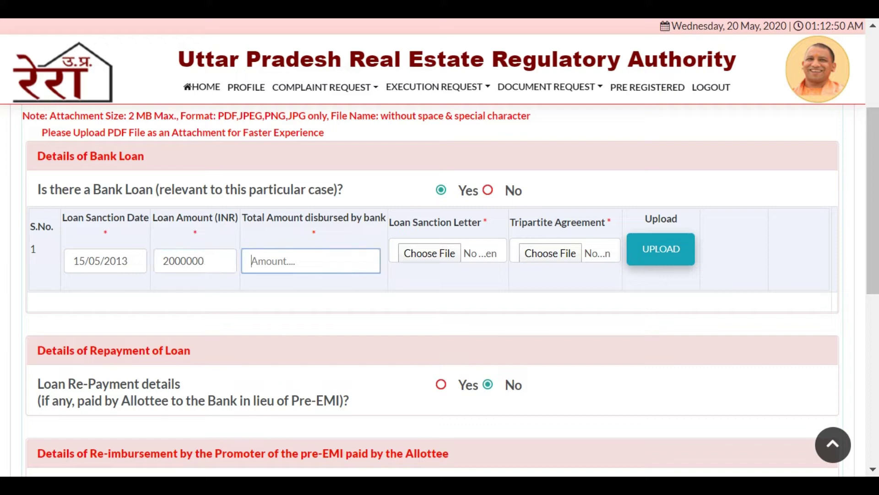
pyautogui.write('1800000')
pyautogui.press('Tab')
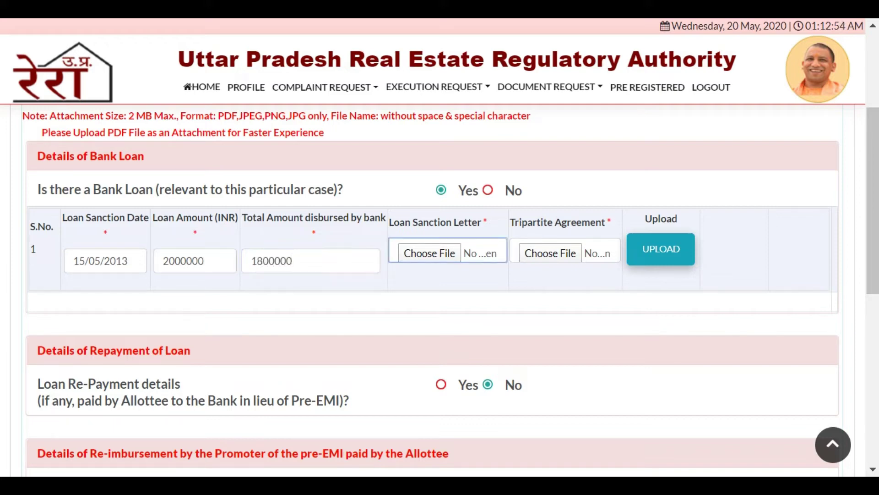
# - Attach the rera PDF as both the Loan Sanction Letter and the Tripartite Agreement, and upload them
pyautogui.click(425, 252)
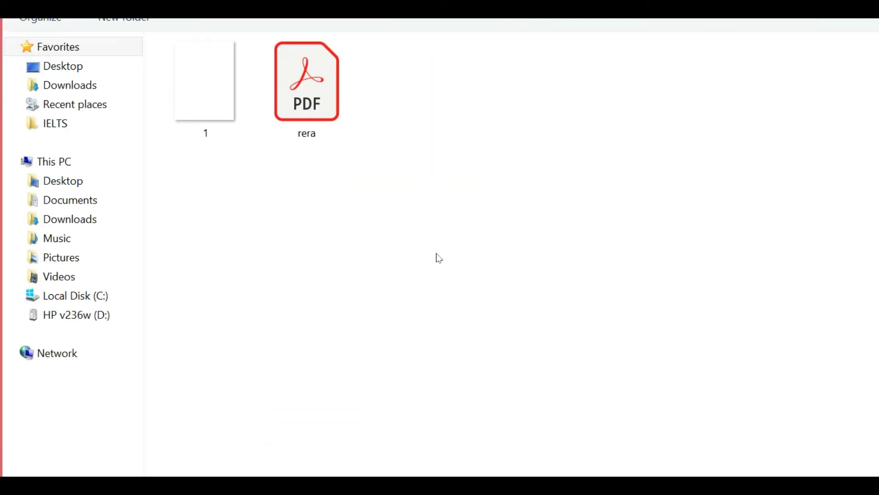
pyautogui.click(212, 104)
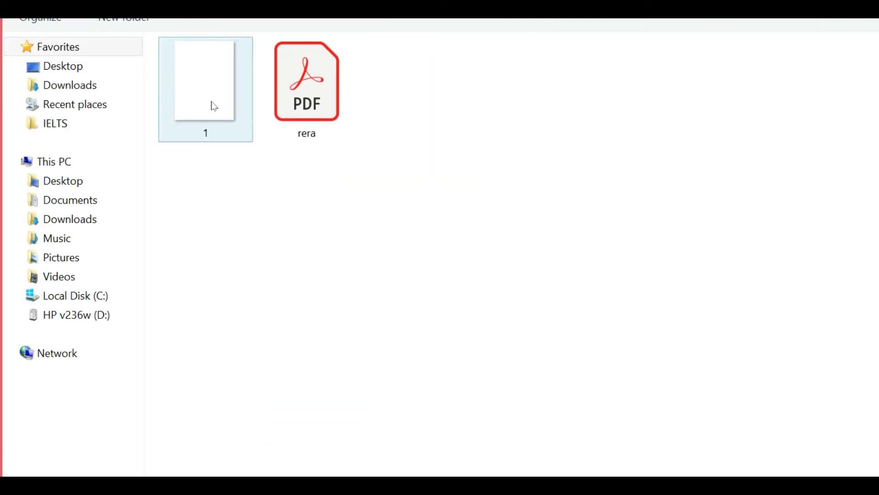
pyautogui.keyDown('ctrl'); pyautogui.click(325, 128); pyautogui.keyUp('ctrl')
pyautogui.doubleClick(324, 129)
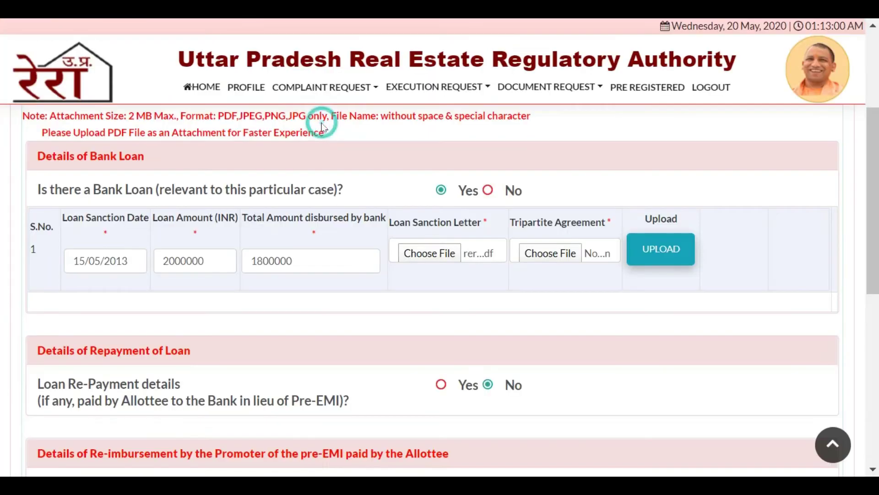
pyautogui.click(551, 254)
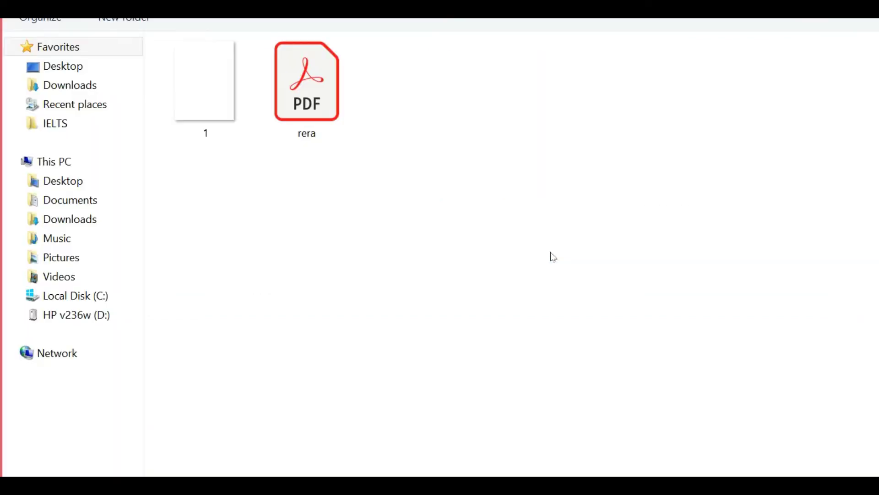
pyautogui.doubleClick(315, 74)
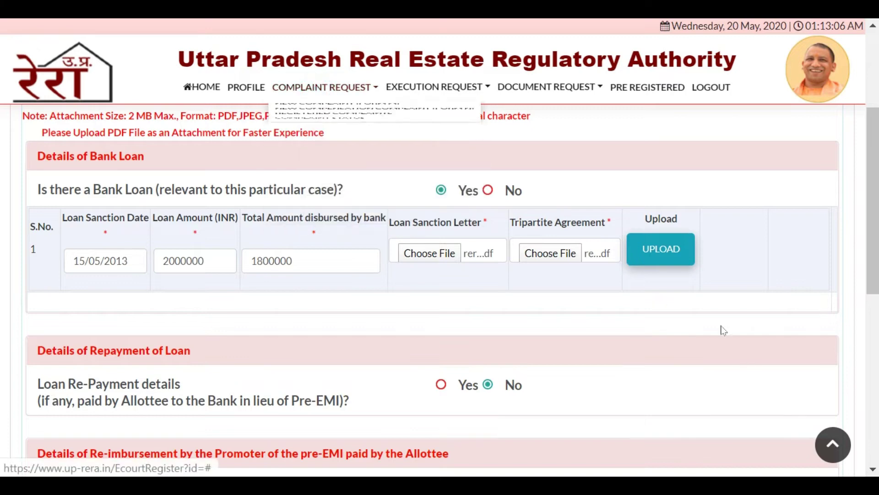
pyautogui.click(662, 252)
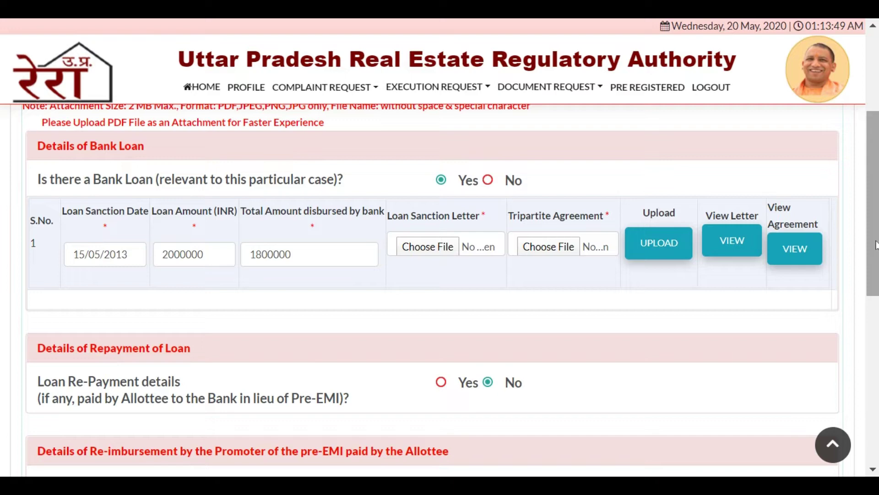
# - Declare a loan repayment of 1400000 dated 31/05/2013 with its receipt number, and save the bank loan details
pyautogui.moveTo(875, 246); pyautogui.dragTo(873, 296)
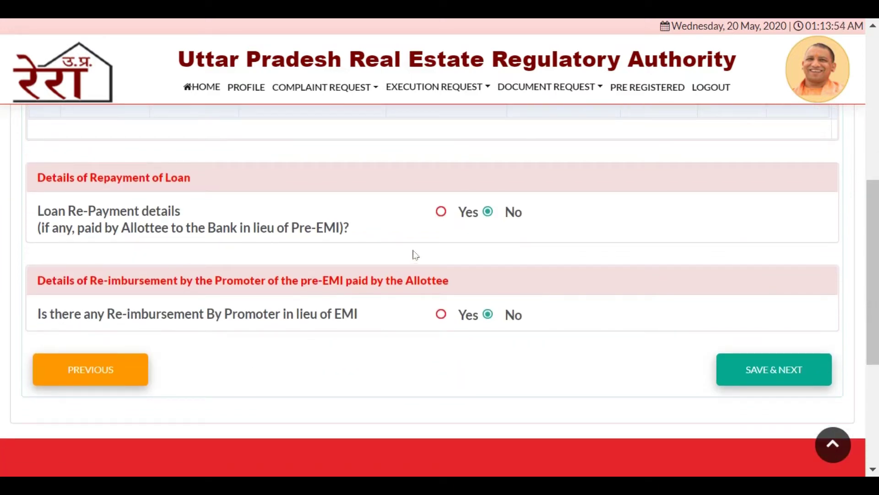
pyautogui.click(441, 212)
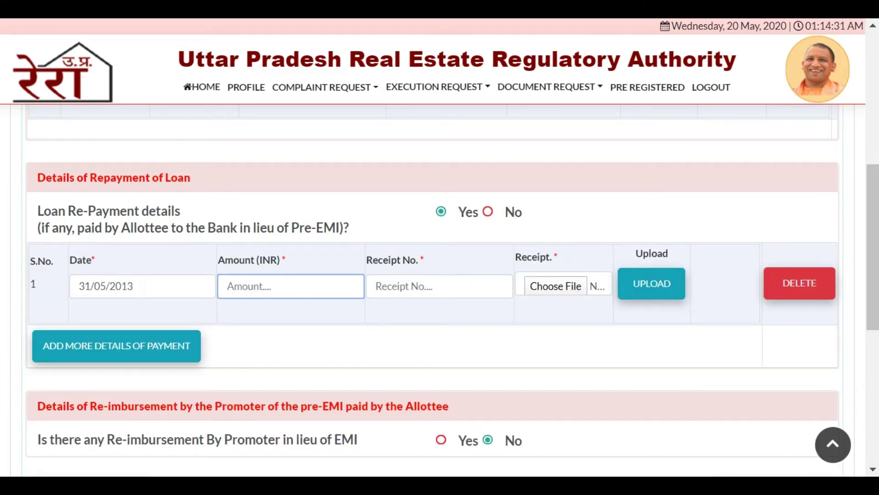
pyautogui.write('1400000')
pyautogui.click(463, 285)
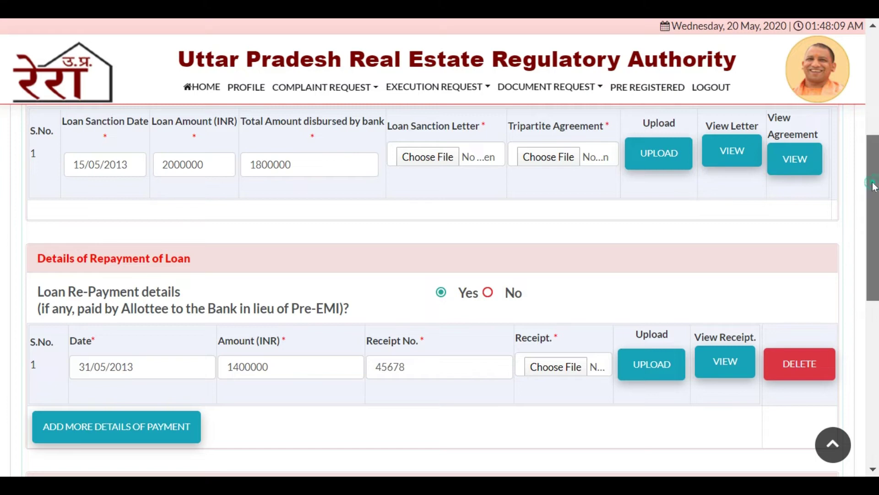
pyautogui.moveTo(874, 186); pyautogui.dragTo(875, 279)
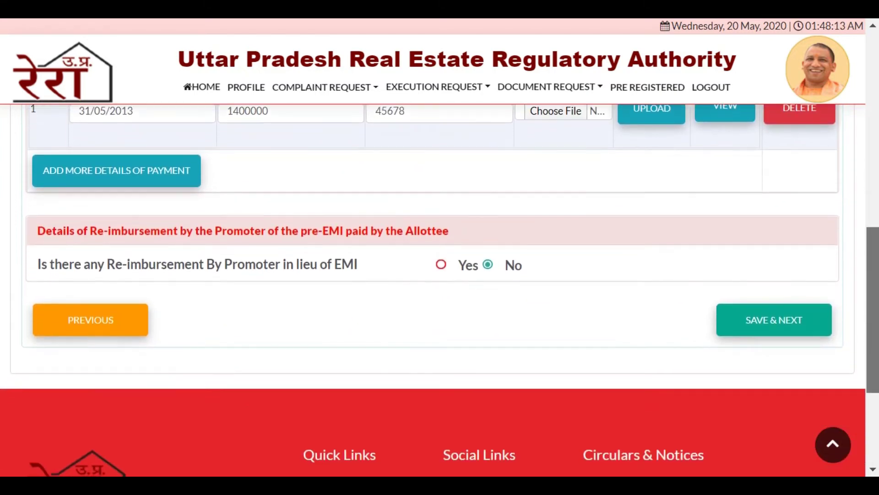
pyautogui.click(777, 320)
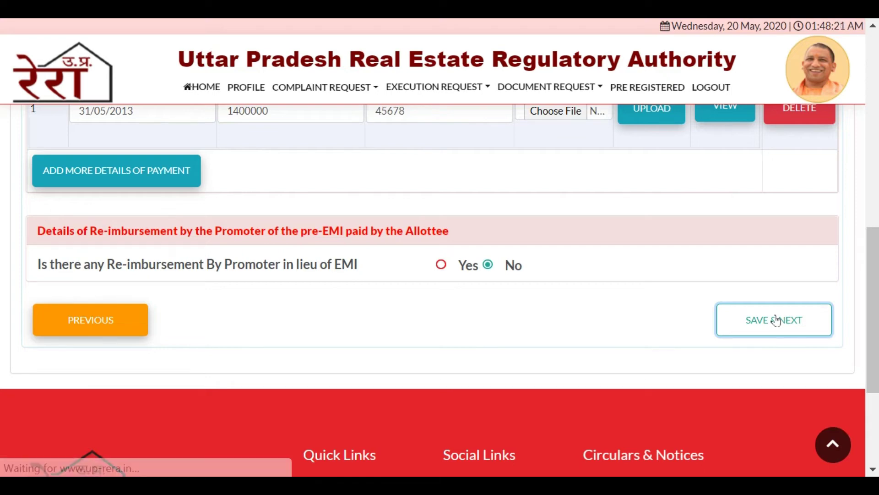
# - Under possession and payment for delay, keep only the ground of development/construction work not completed as per Sanction Plan, and save
pyautogui.scroll(-5, 776, 320)
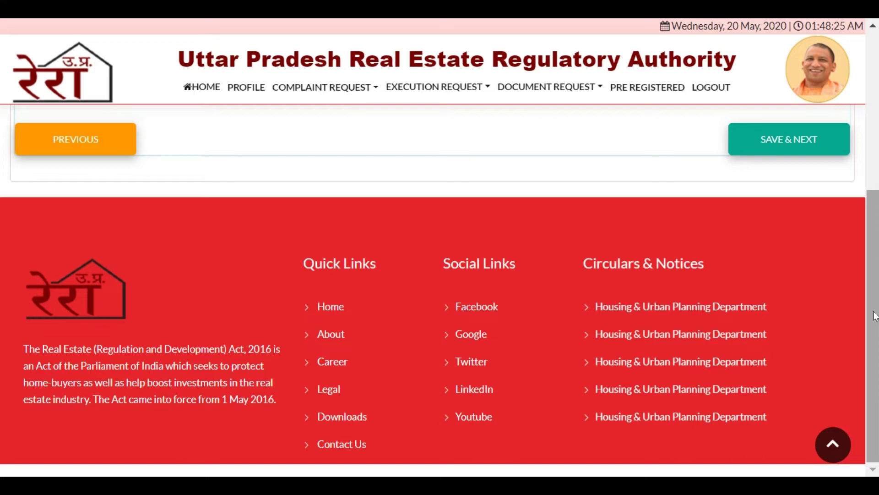
pyautogui.moveTo(875, 316); pyautogui.dragTo(873, 218)
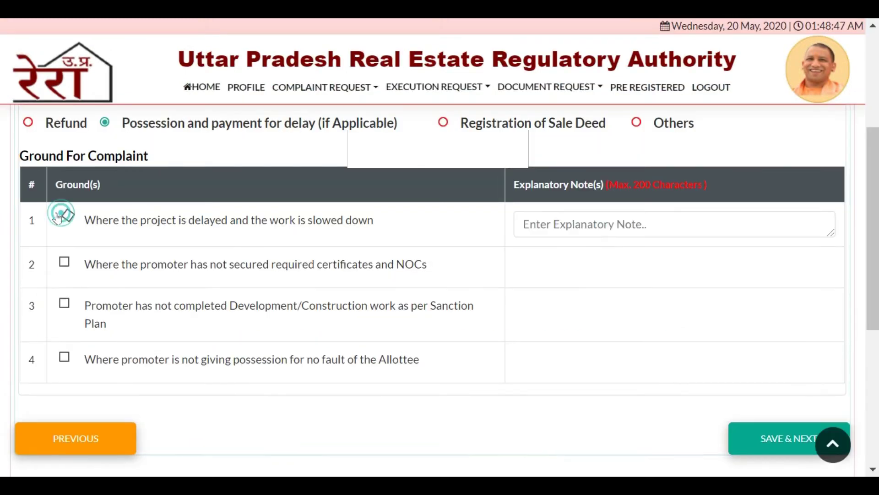
pyautogui.click(65, 220)
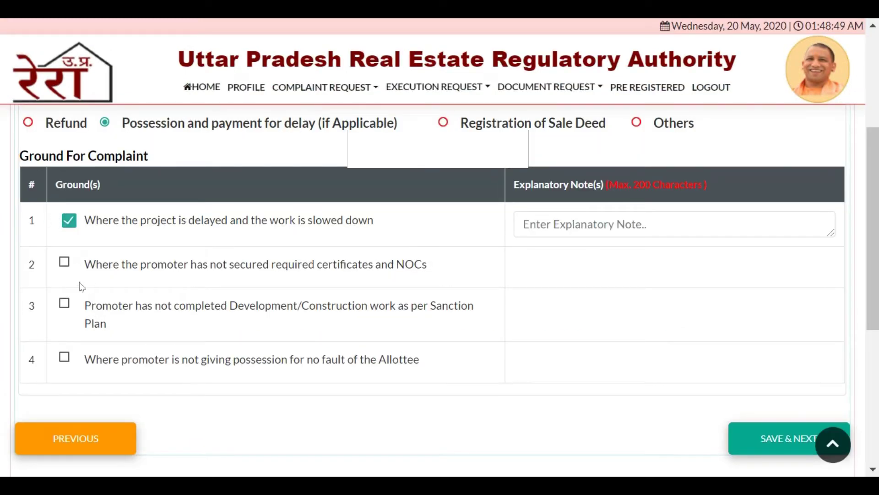
pyautogui.click(60, 306)
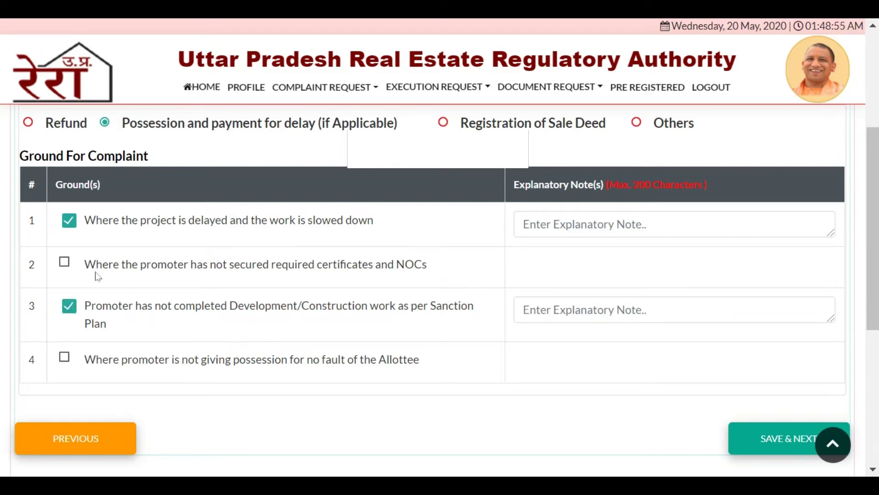
pyautogui.click(69, 219)
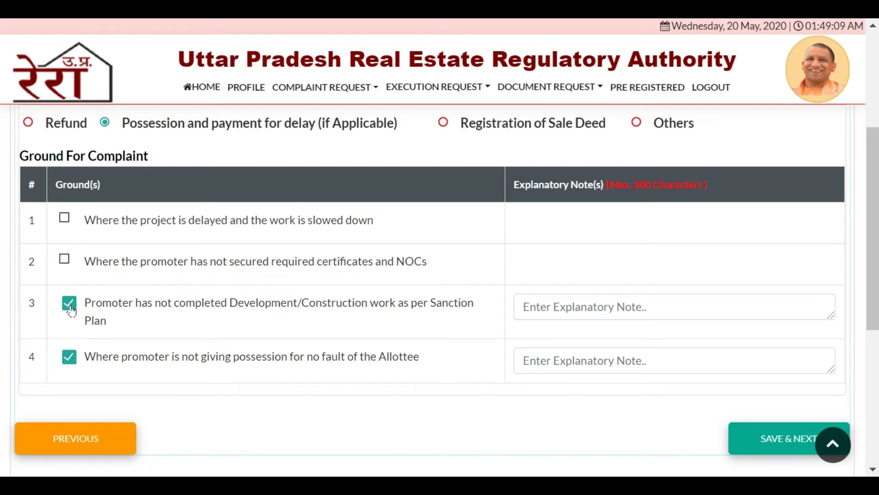
pyautogui.click(67, 357)
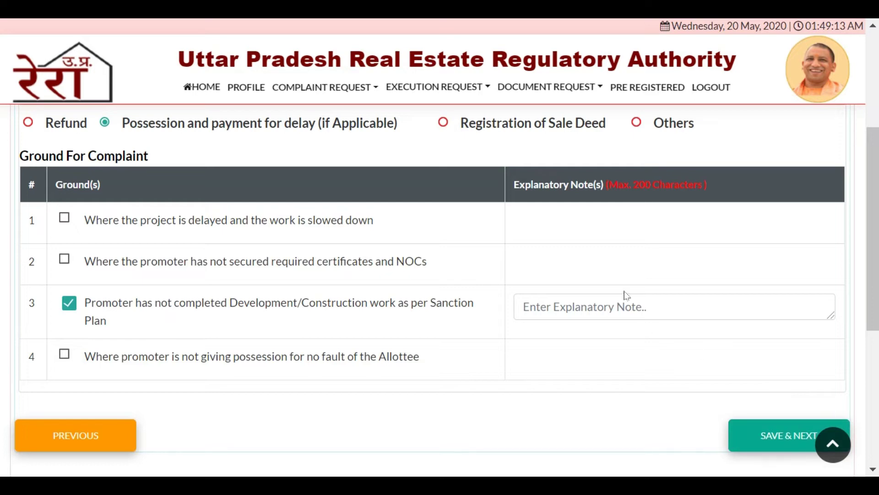
pyautogui.click(616, 306)
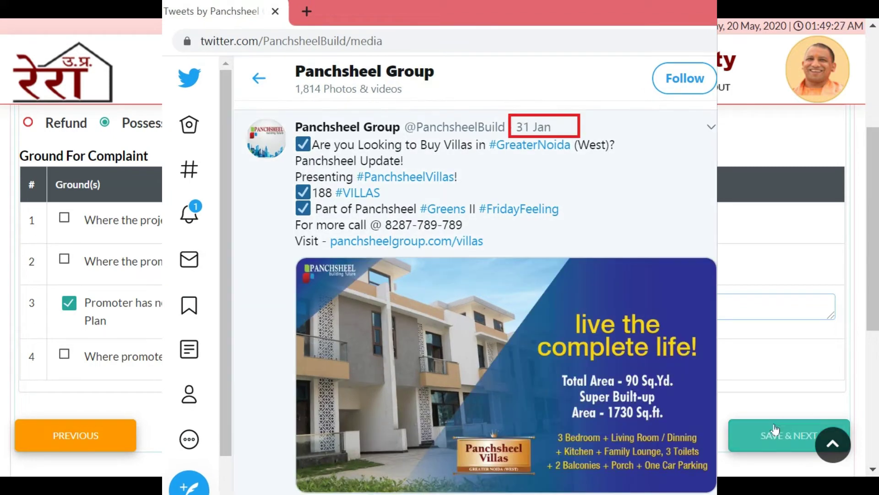
pyautogui.click(778, 430)
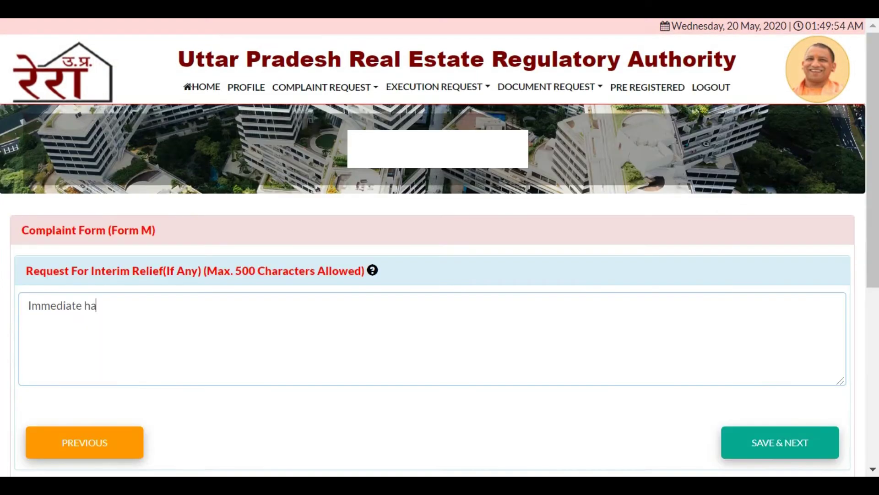
# - Request "Immediate handover", "Penalty for delay" and "compensation" on separate lines as interim relief, and save
pyautogui.write('ndover')
pyautogui.press('Return')
pyautogui.write('Penalty for delay ')
pyautogui.write('co')
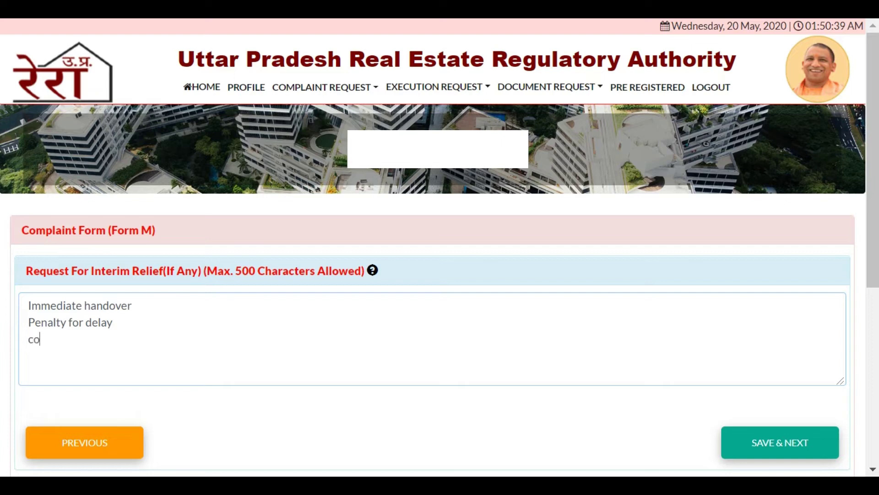
pyautogui.write('mpensation')
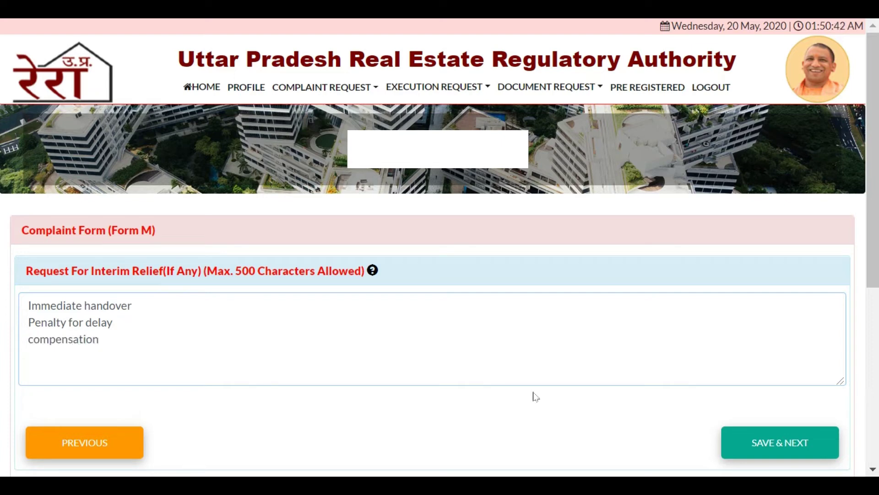
pyautogui.click(787, 438)
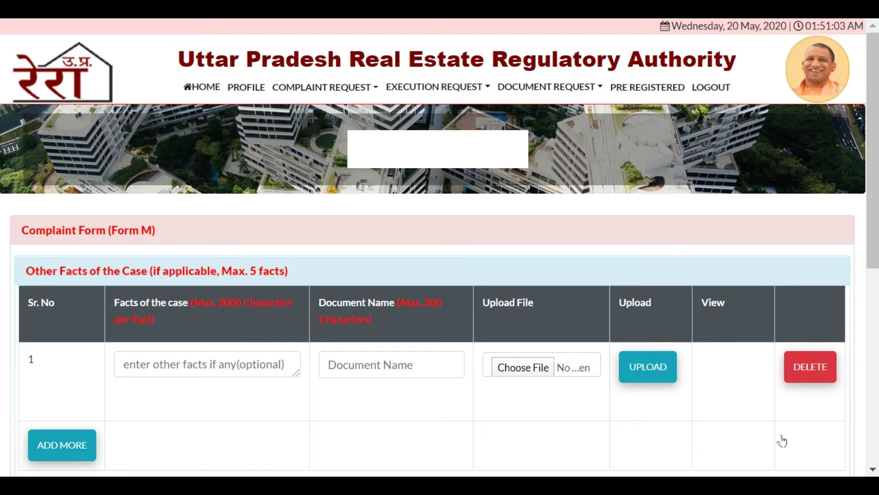
# - Add "Sales Brochure" as the second fact of the case and upload the rera PDF under the document name "Sales Brochure pdf"
pyautogui.click(49, 446)
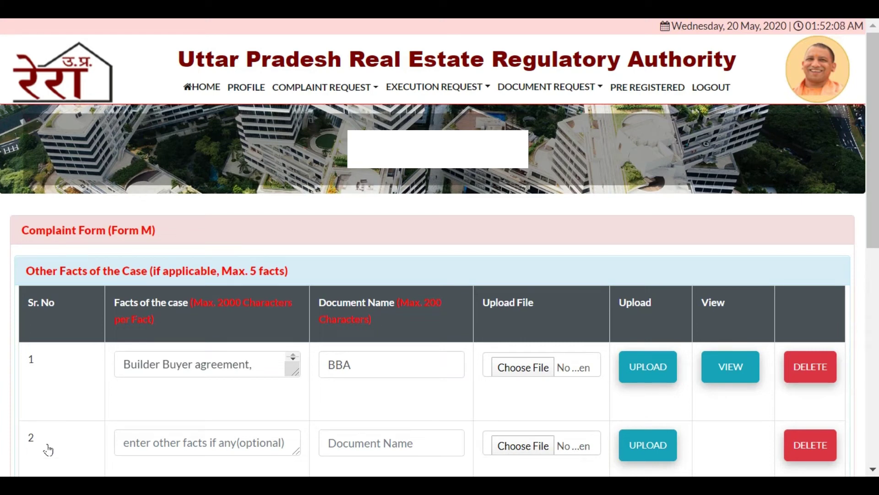
pyautogui.click(165, 445)
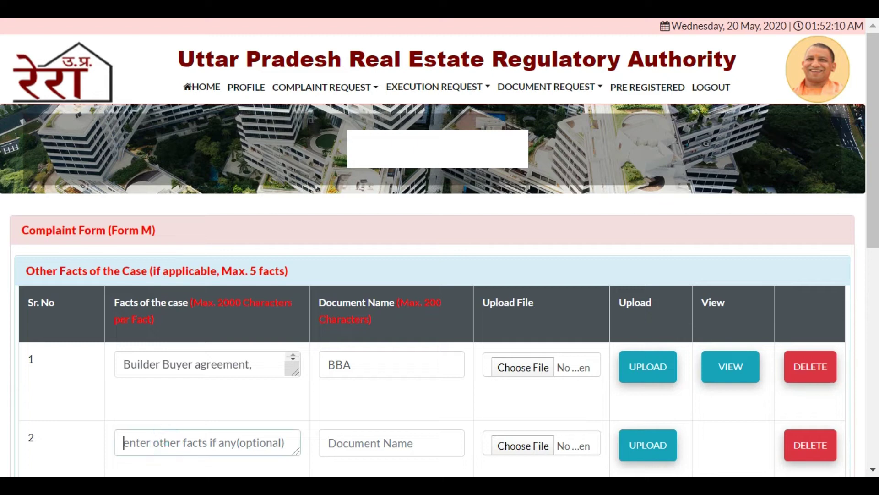
pyautogui.write('Sales B')
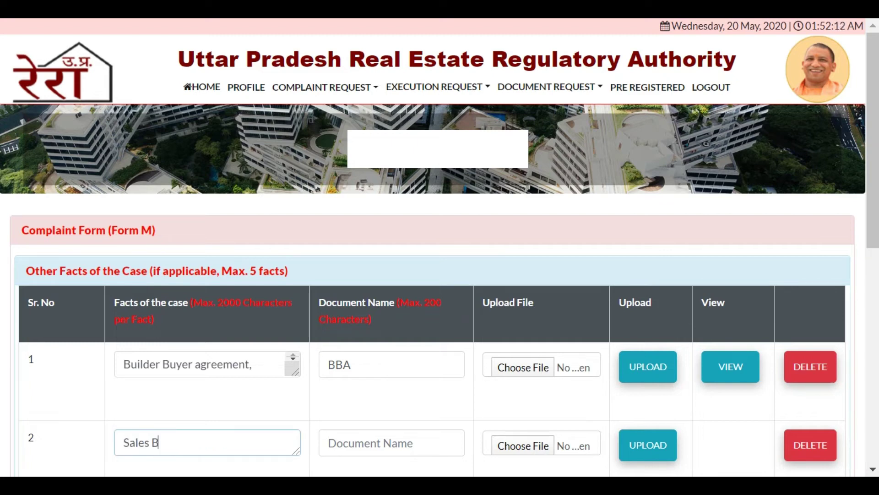
pyautogui.write('rochure')
pyautogui.click(328, 443)
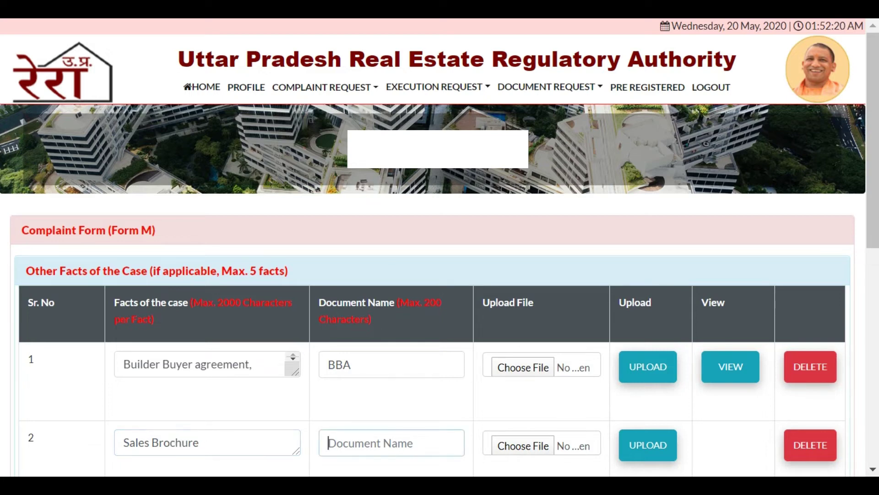
pyautogui.write('PDF')
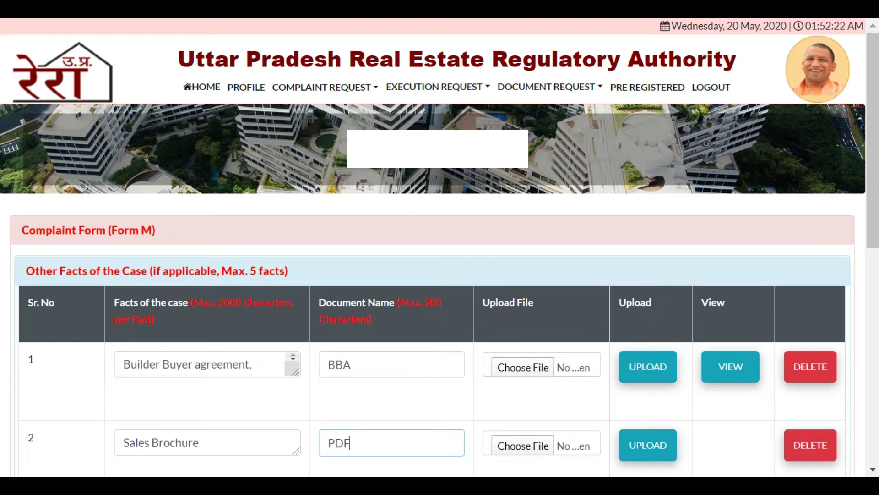
pyautogui.write(' co')
pyautogui.write('py')
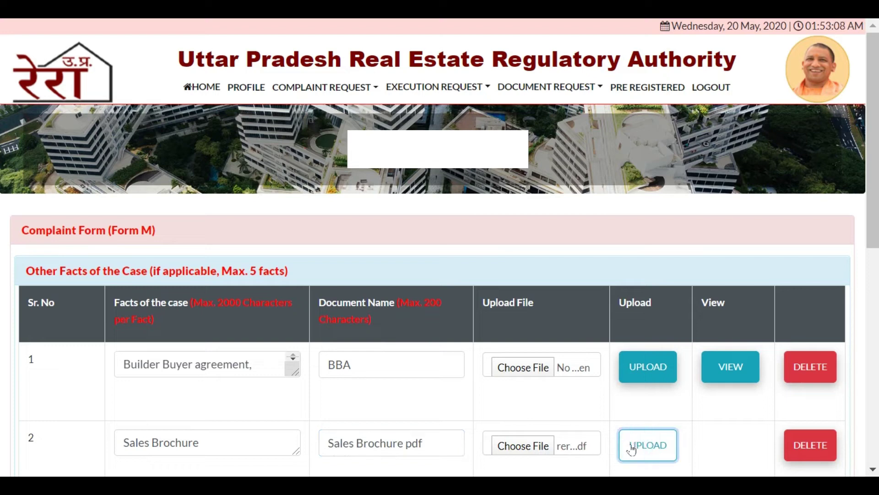
pyautogui.click(633, 448)
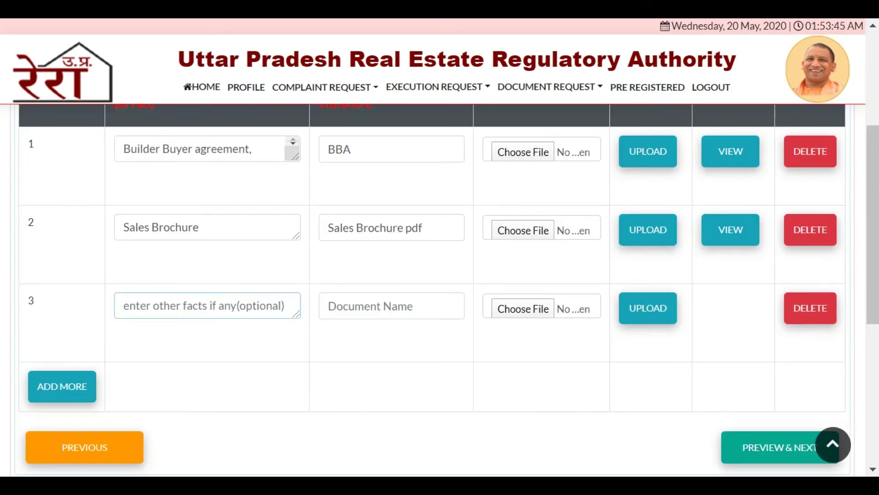
# - Enter "Email Conversation" as the third fact of the case with the document name "Emails Copy"
pyautogui.write('Email')
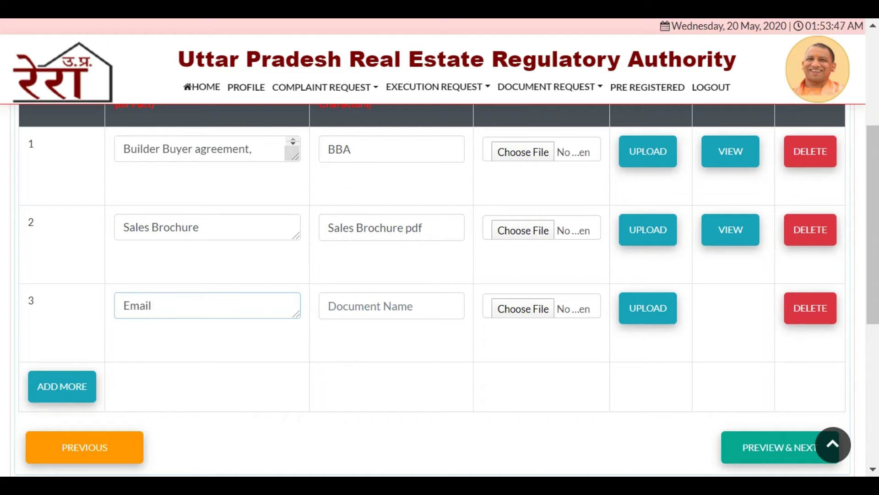
pyautogui.write(' Cir')
pyautogui.press('BackSpace')
pyautogui.press('BackSpace')
pyautogui.write('onverat')
pyautogui.press('BackSpace')
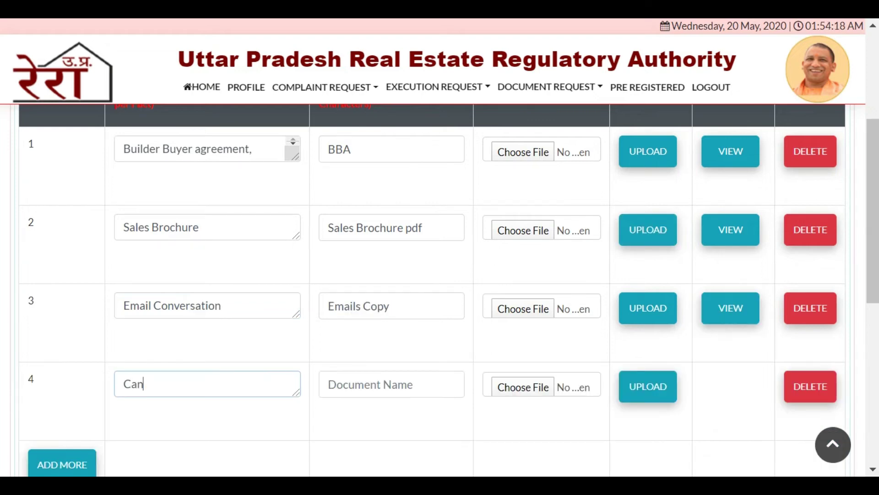
# - Enter "Cancellation letter" as the fourth fact of the case with the document name "Cancellation Letter"
pyautogui.write('cellation letter')
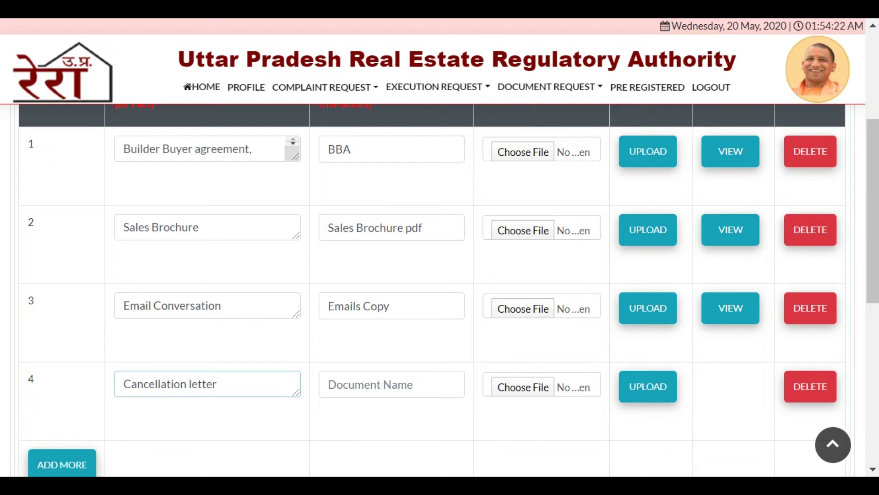
pyautogui.click(413, 387)
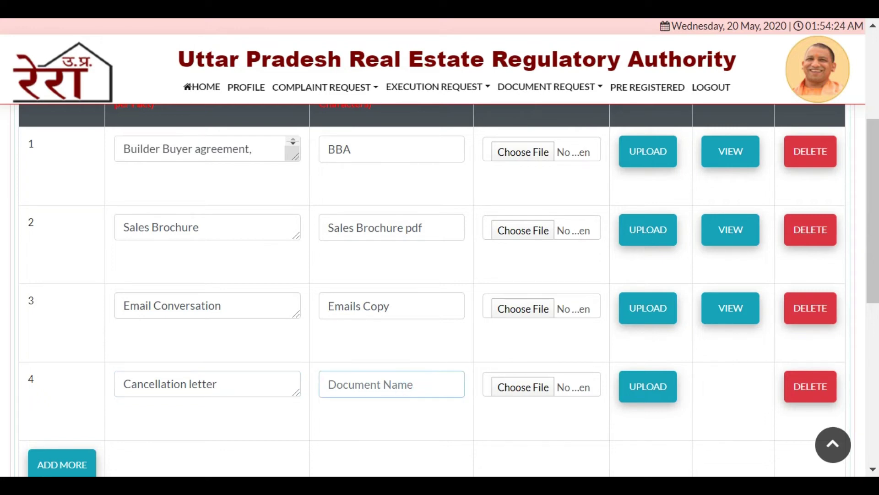
pyautogui.write('Cancel')
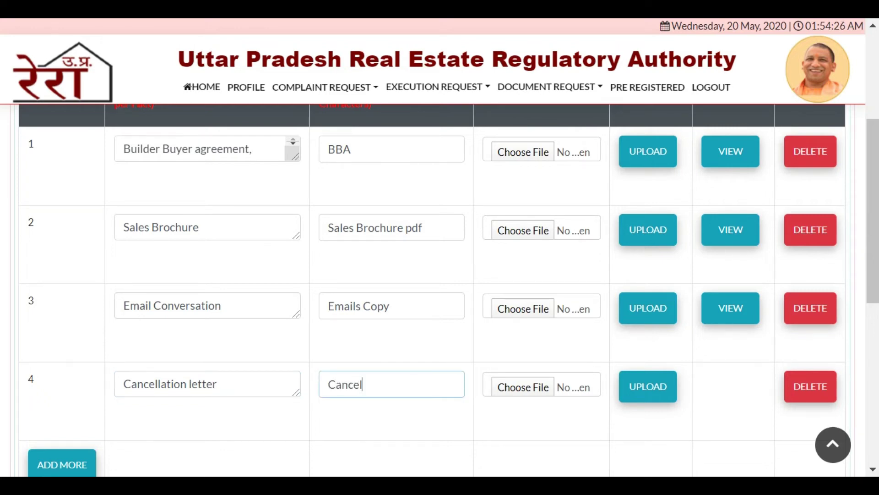
pyautogui.write('lation Letter')
pyautogui.press('Tab')
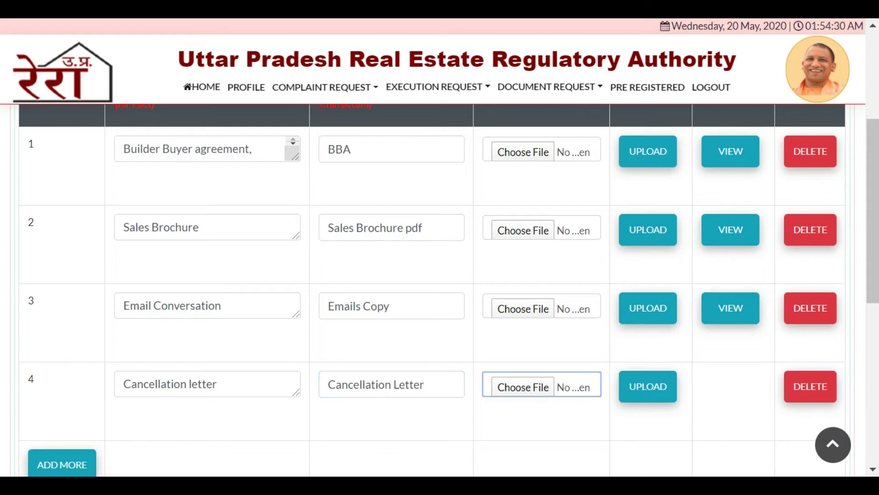
# - Attach the PDF to the cancellation letter fact and add "Current Sales Brochure" as the fifth fact with the document name "Current Brochure"
pyautogui.click(516, 389)
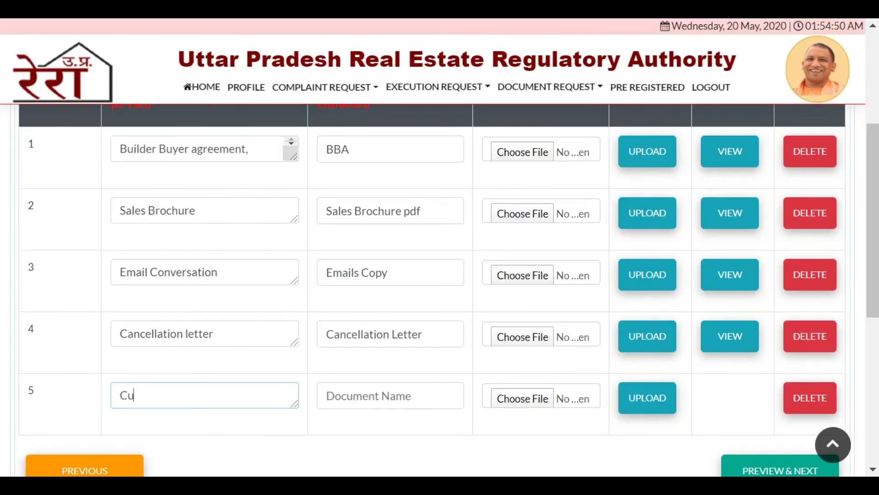
pyautogui.write('rrent')
pyautogui.write(' Sales Brochure')
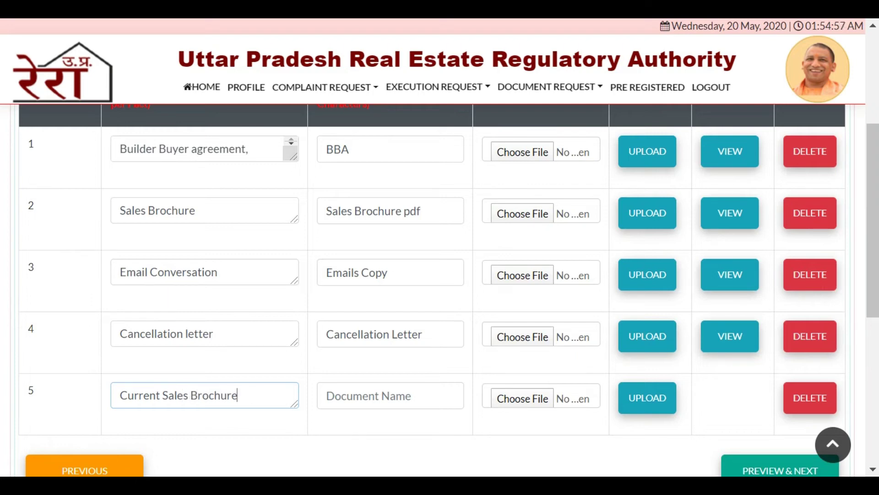
pyautogui.click(390, 396)
pyautogui.write('New')
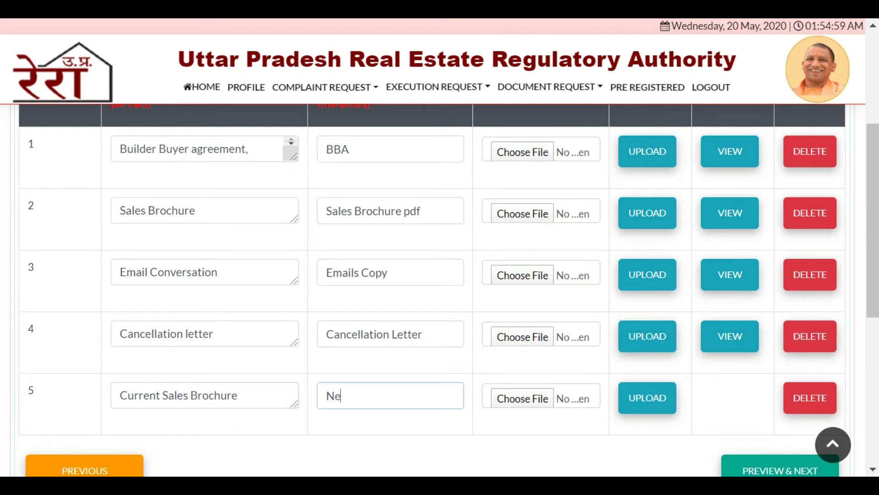
pyautogui.write(' Sa')
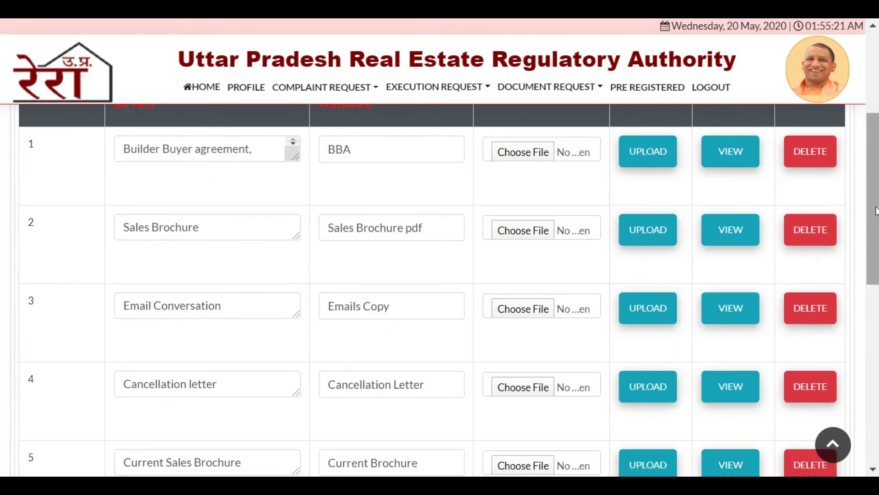
# - Check the list of case facts, proceed to the complaint preview and review the unit details, document dates, interim relief and other facts
pyautogui.scroll(-5, 440, 293)
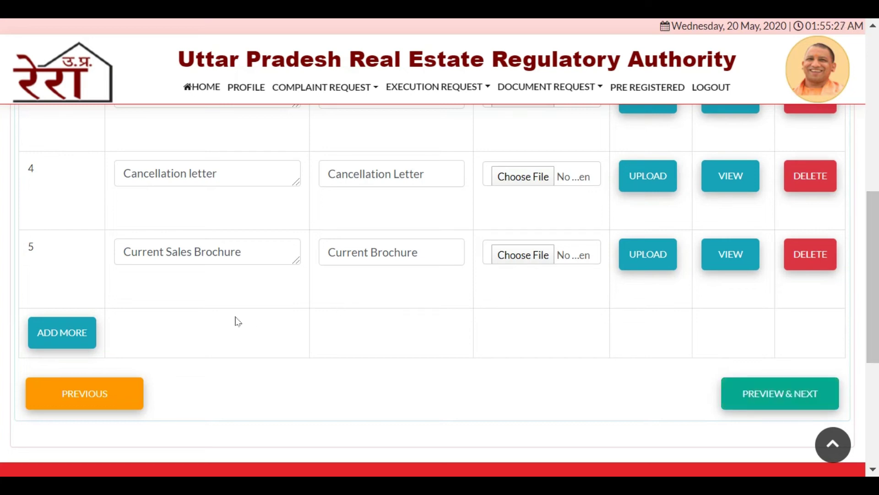
pyautogui.scroll(3, 870, 331)
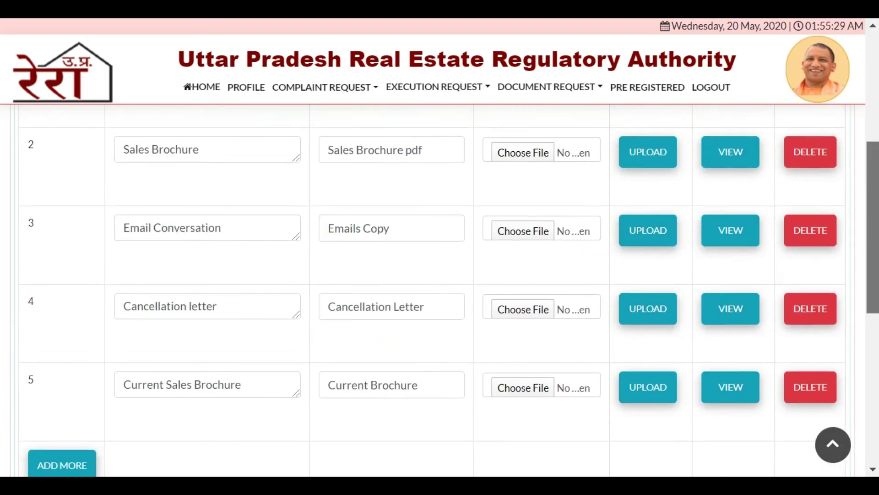
pyautogui.scroll(-2, 871, 331)
pyautogui.scroll(-2, 790, 336)
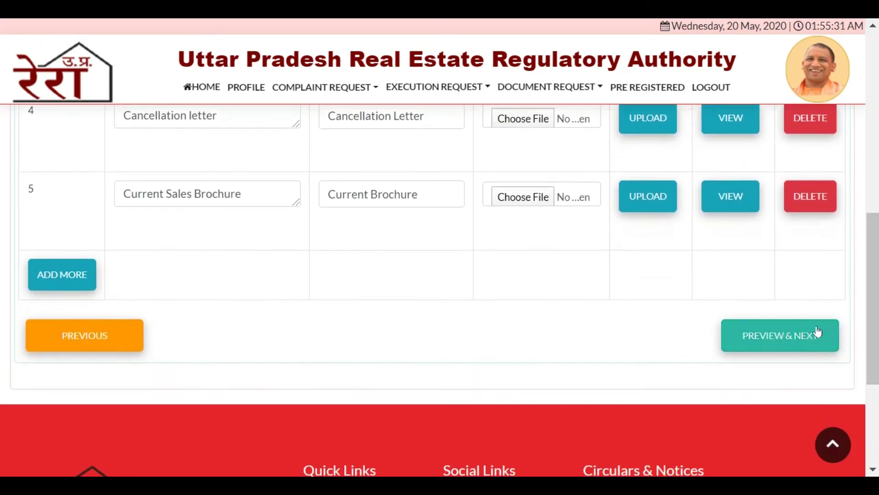
pyautogui.click(790, 337)
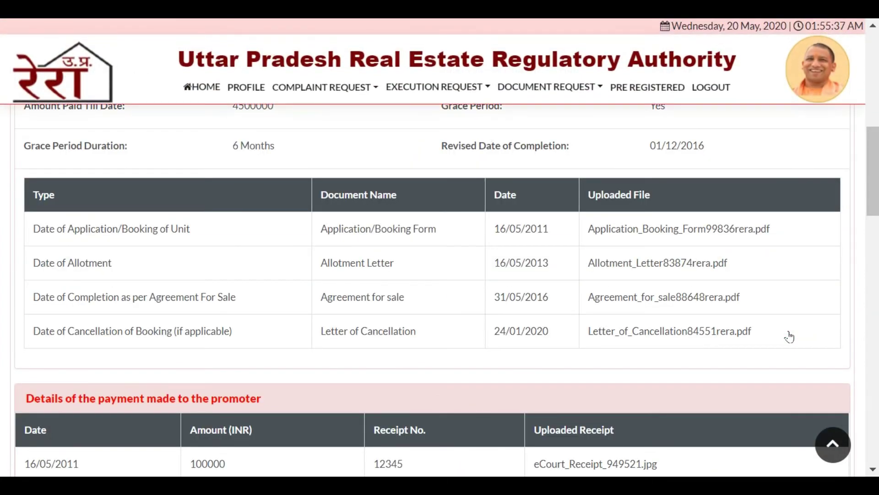
pyautogui.moveTo(873, 179); pyautogui.dragTo(874, 159)
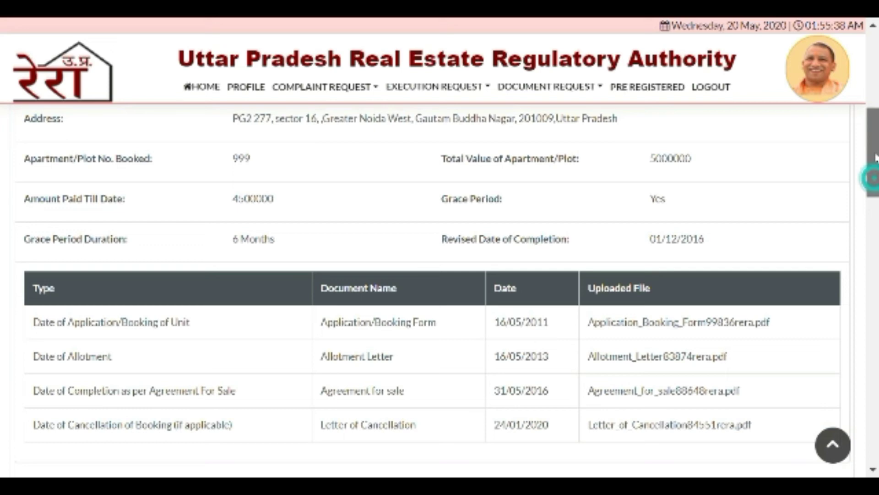
pyautogui.moveTo(873, 166); pyautogui.dragTo(873, 349)
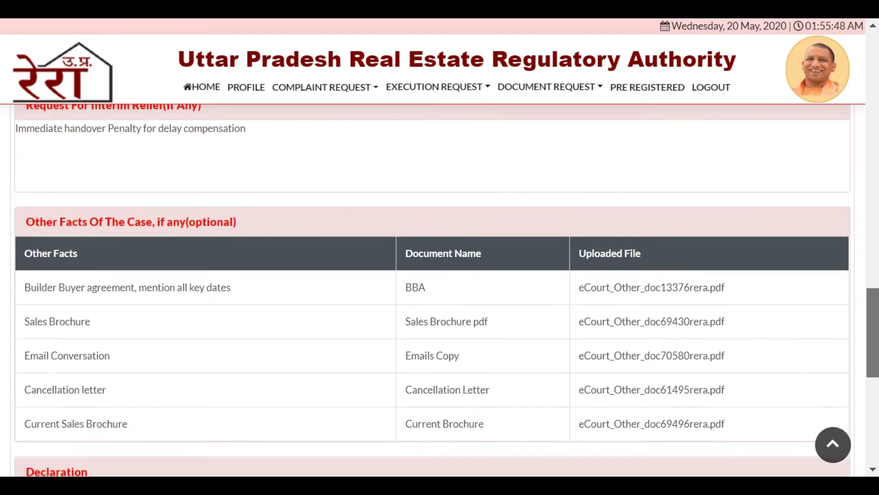